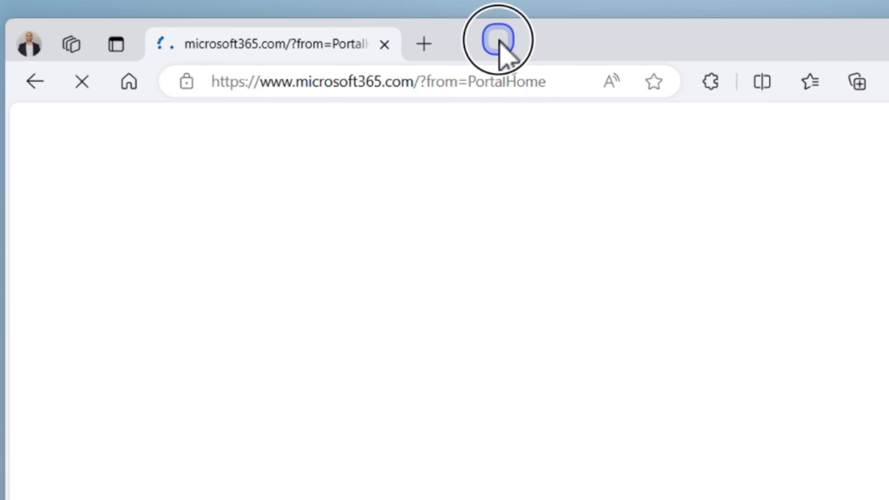
Open Outlook on the web from Microsoft 365, start a new email and open it in its own window
left_click(44, 128)
left_click(192, 300)
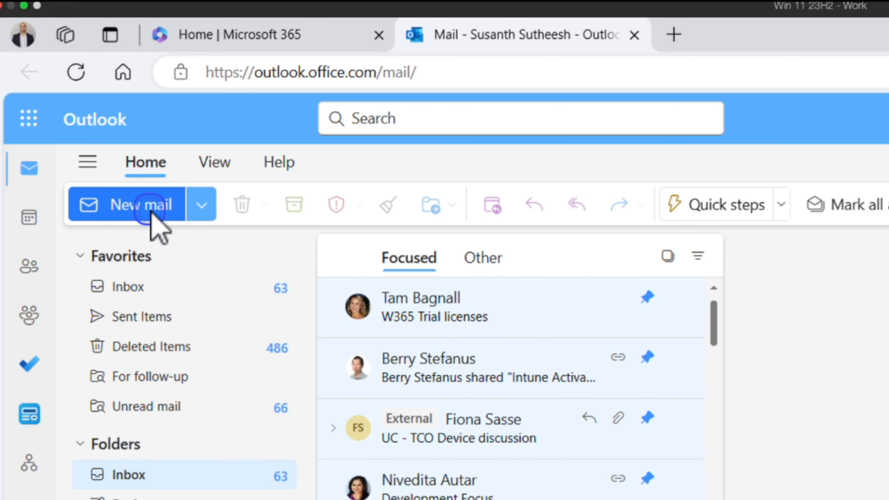
left_click(88, 111)
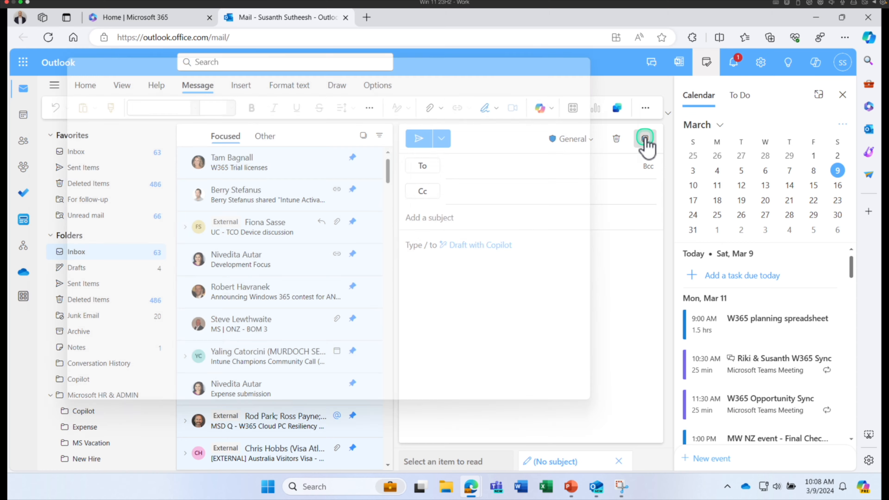
left_click(644, 142)
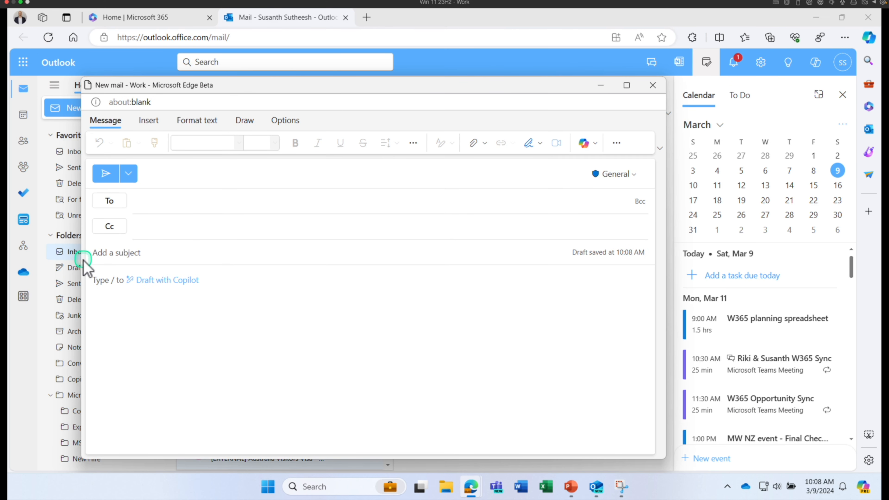
View the Copilot options for the new email in Outlook on the web, close the message and minimize the browser
left_click_drag(79, 260, 319, 320)
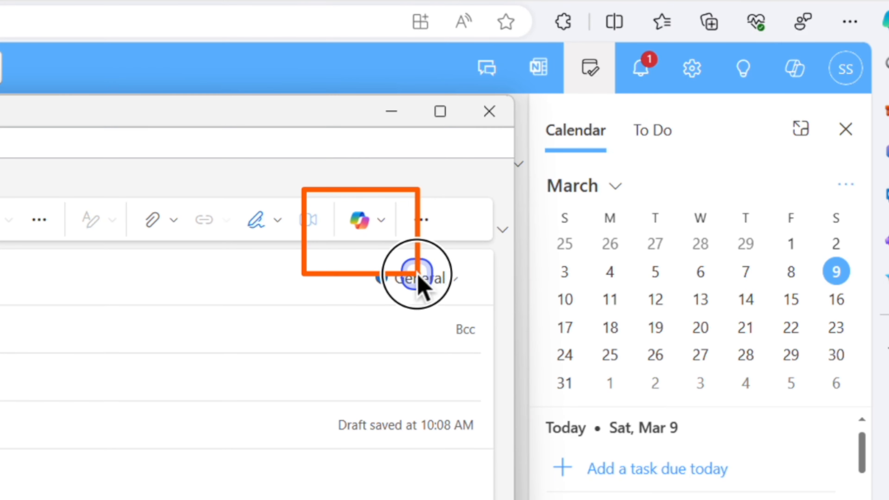
left_click(380, 221)
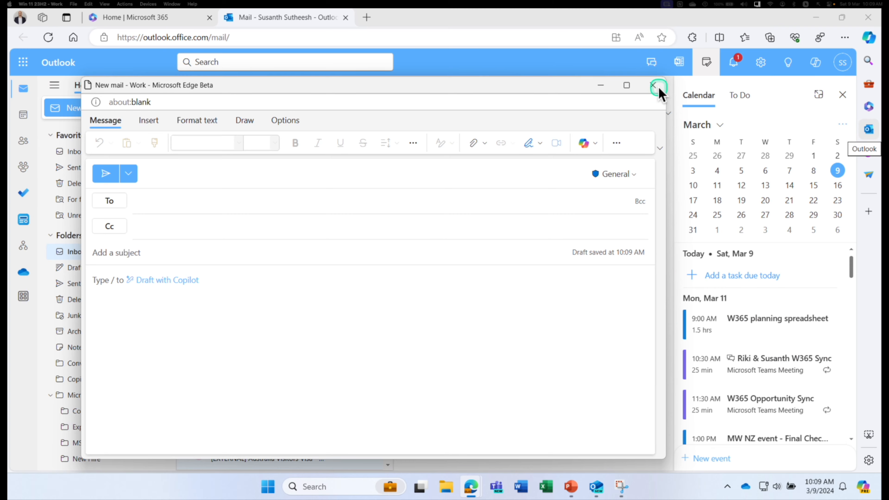
left_click(491, 115)
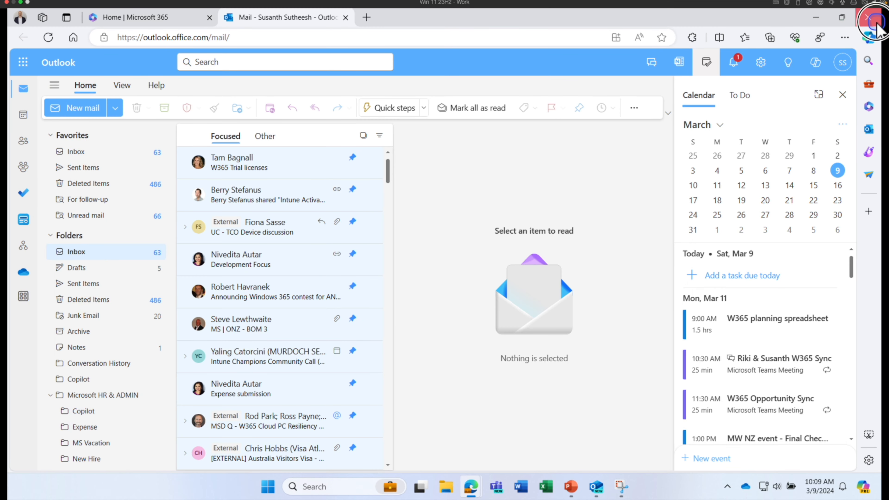
left_click(812, 19)
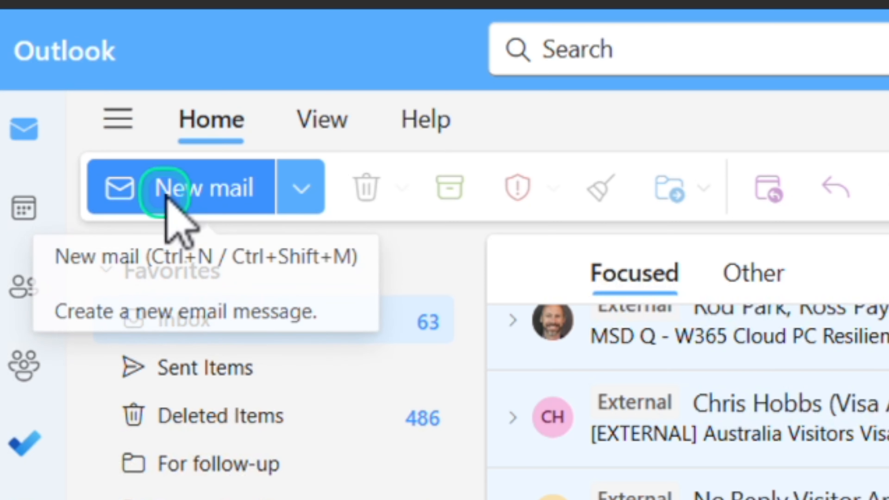
Start a new email in the new Outlook desktop app and open it in a separate window
left_click(166, 195)
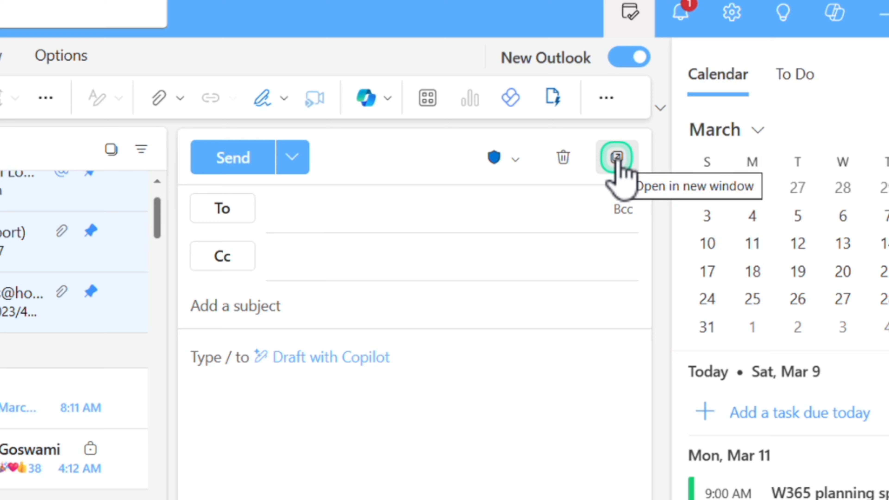
left_click(617, 158)
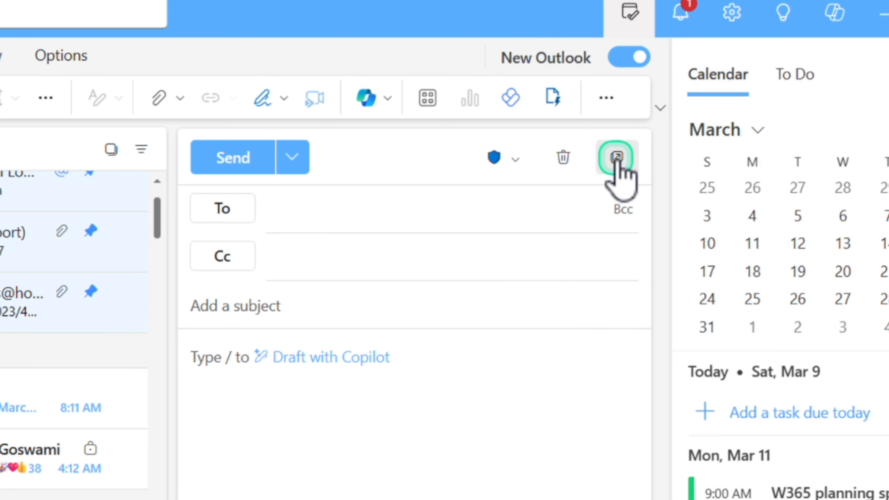
mouse_move(554, 24)
left_mouse_down()
mouse_move(549, 38)
mouse_move(532, 44)
mouse_move(559, 42)
mouse_move(551, 39)
left_mouse_up()
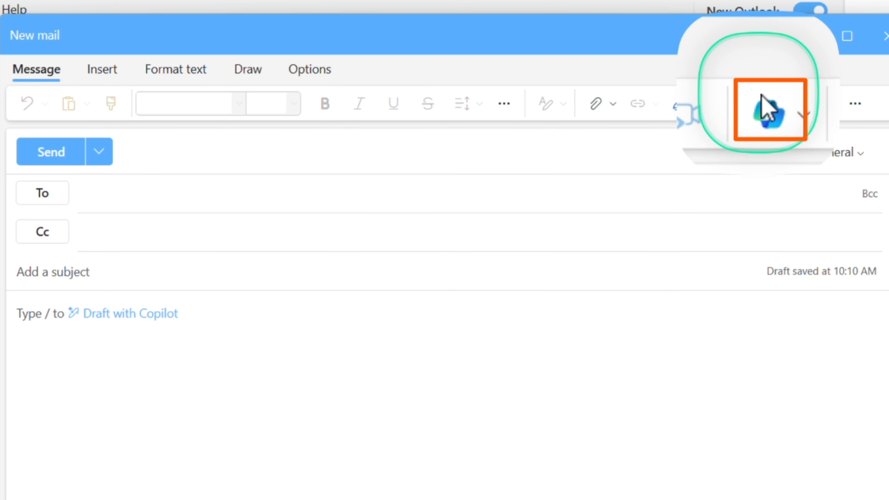
Open Draft with Copilot from the message's Copilot options and dismiss its prompt box
left_click(770, 104)
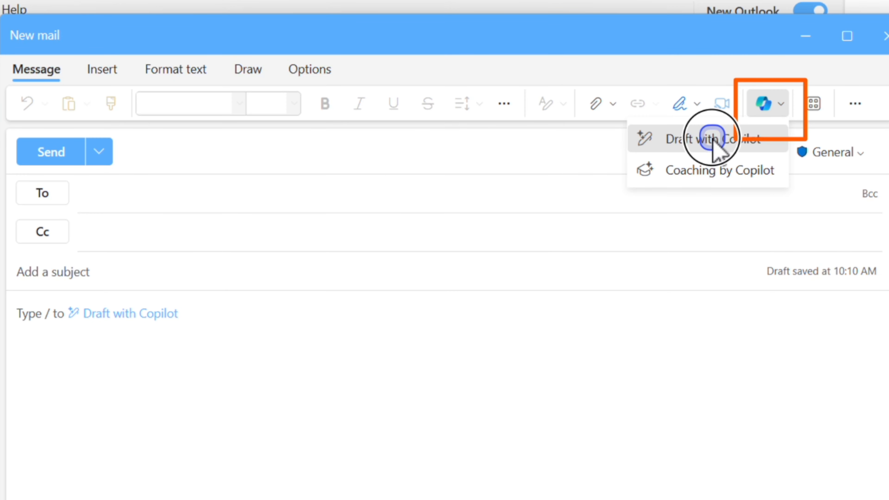
left_click(712, 139)
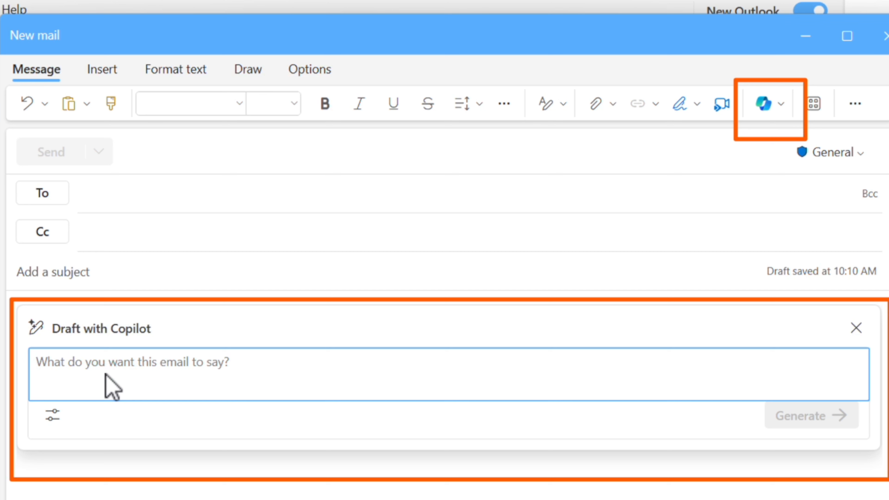
left_click(856, 327)
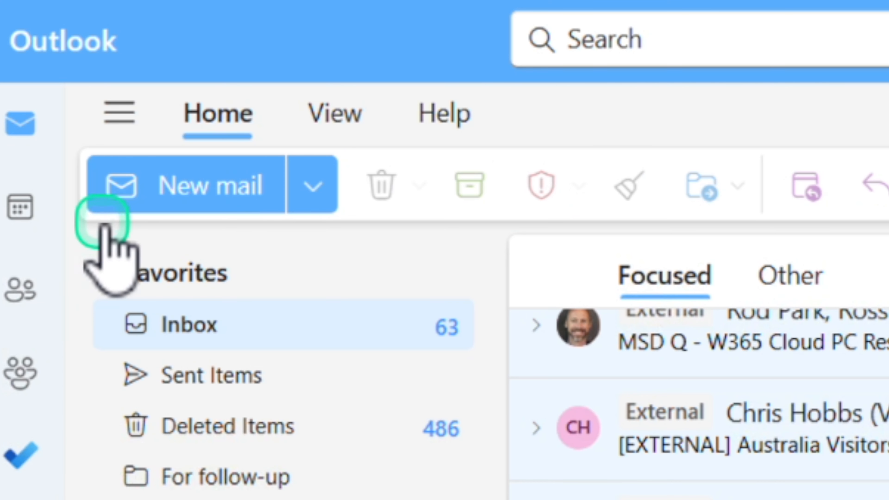
Start a new email in a separate window and open Draft with Copilot from the message body
left_click(190, 203)
left_click(494, 173)
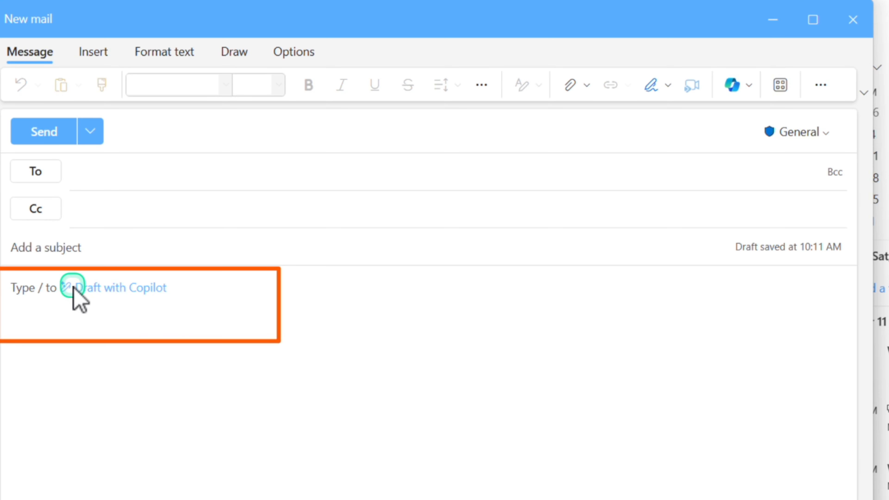
left_click(73, 287)
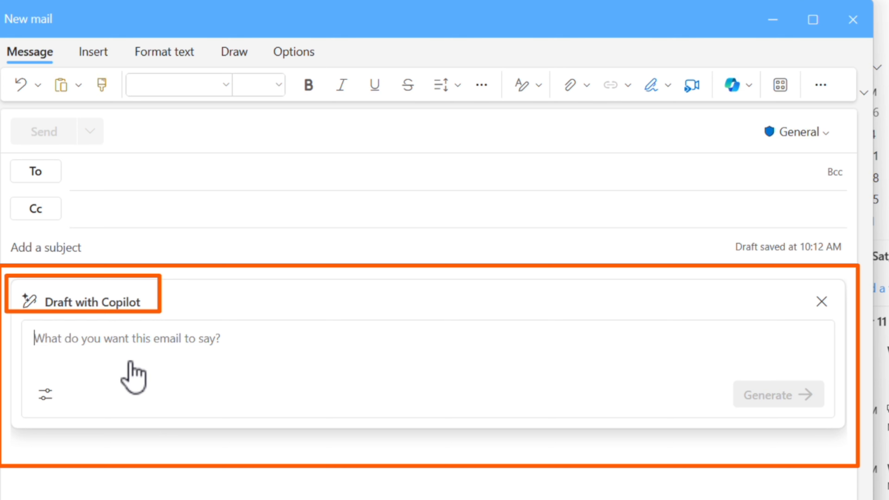
Enter the Copilot prompt "requesting a sync and wishing everyboy a happy new year"
left_click(151, 350)
type("requesting a sync and wishing everyboy a happy new year")
left_click_drag(73, 341, 234, 330)
left_click_drag(360, 340, 37, 322)
type("requesting a sync and wishing everyboy a happy new year")
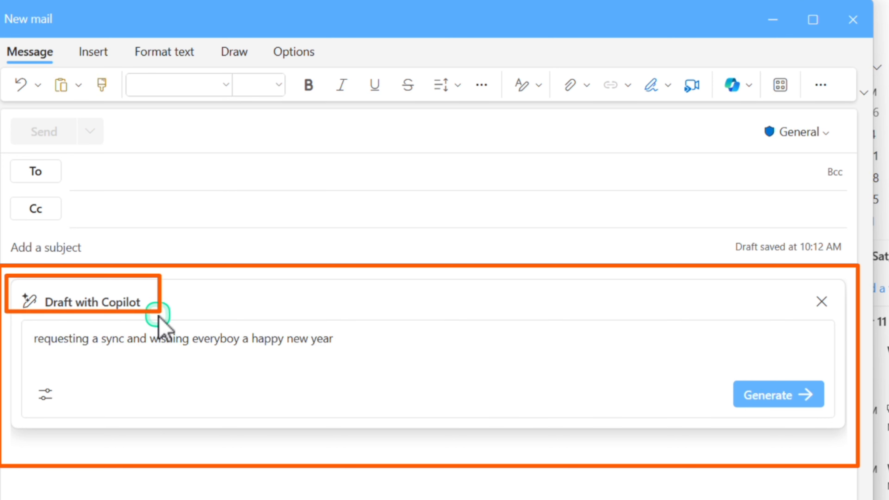
Set the draft's tone to Casual and its length to Long, and generate the email
left_click(46, 394)
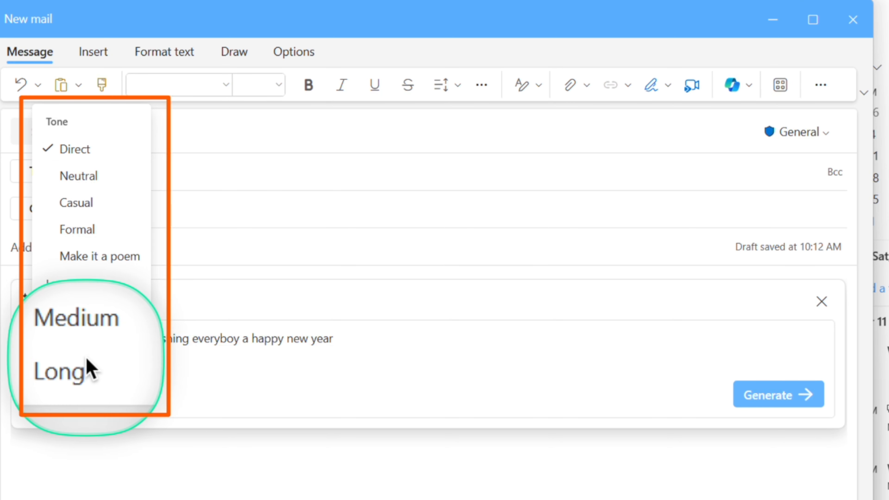
left_click(89, 209)
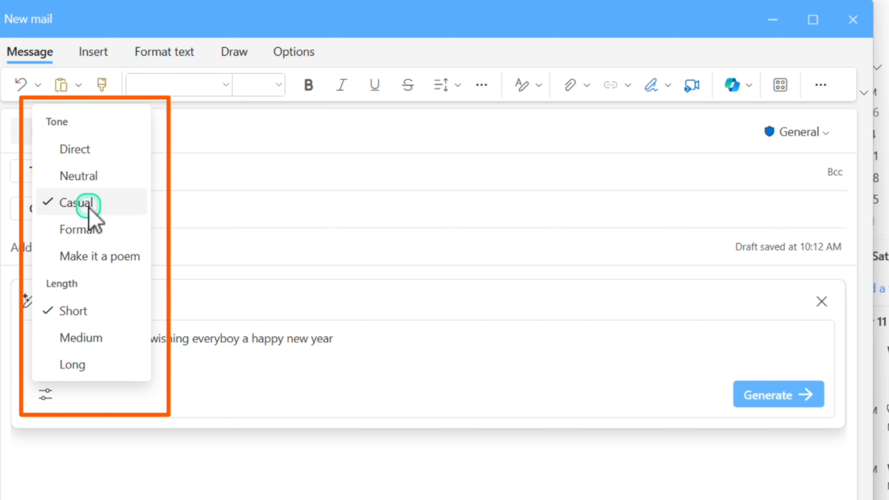
left_click(109, 360)
left_click(103, 362)
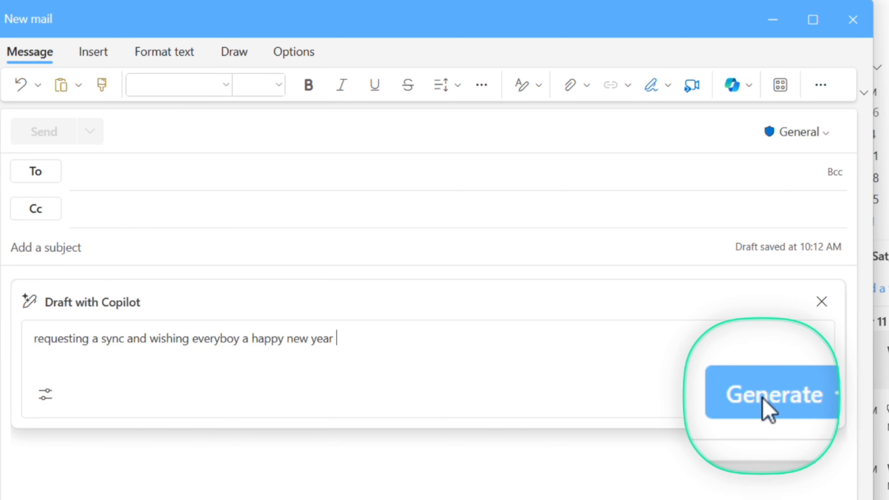
left_click(764, 402)
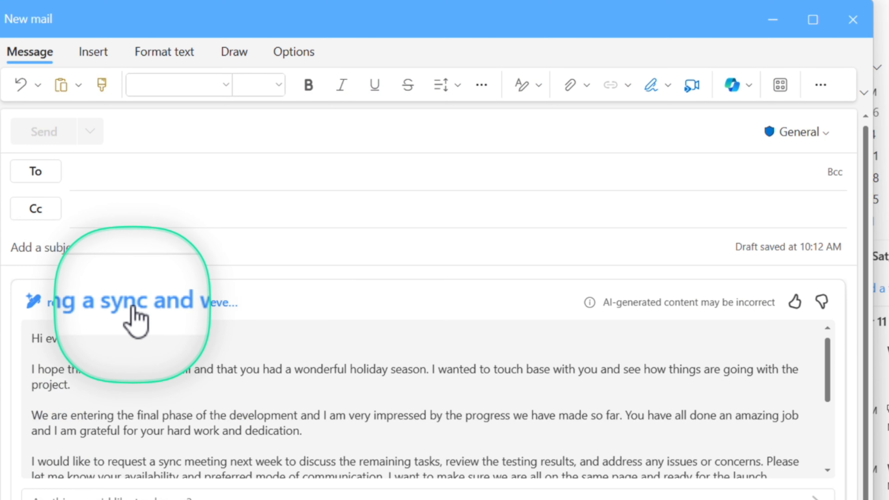
Read through the opening and middle paragraphs of the Copilot-generated email draft
scroll(163, 399, "down", 1)
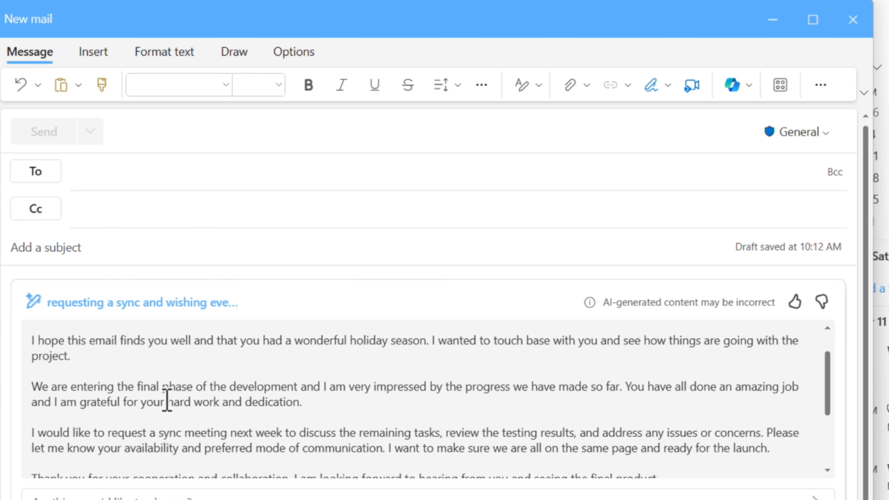
scroll(164, 399, "up", 1)
left_click(164, 399)
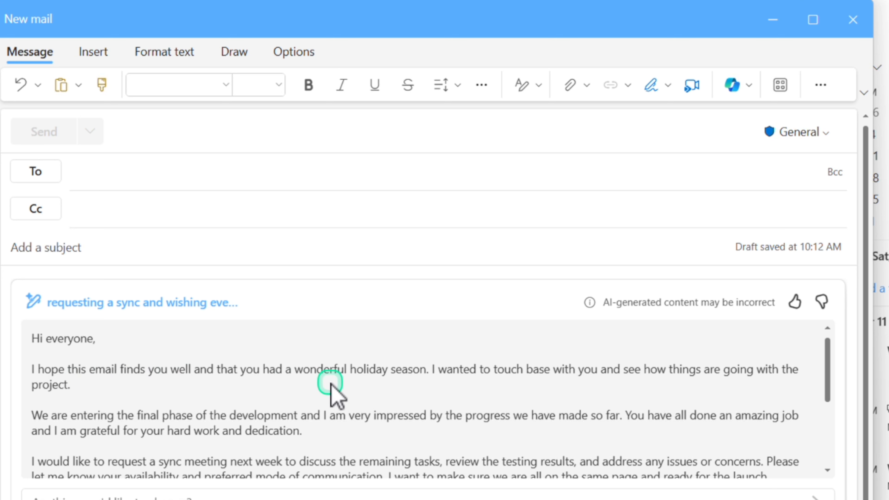
scroll(330, 385, "down", 1)
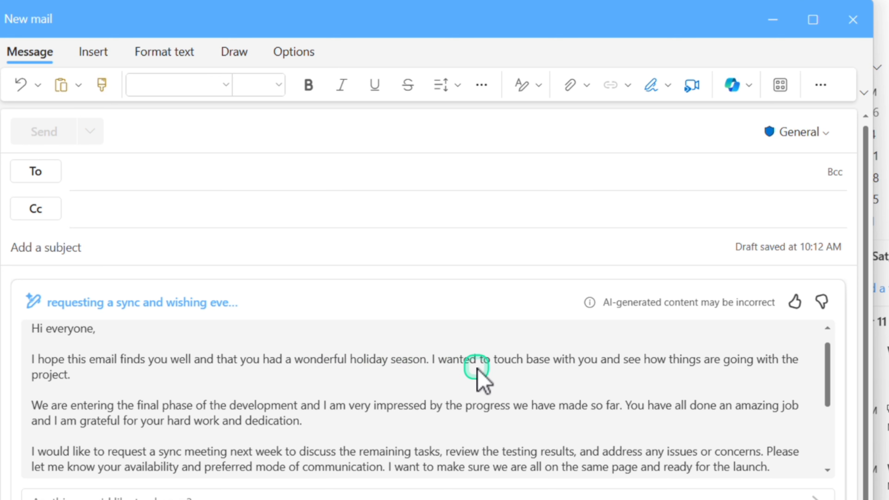
scroll(471, 366, "down", 3)
scroll(469, 365, "up", 2)
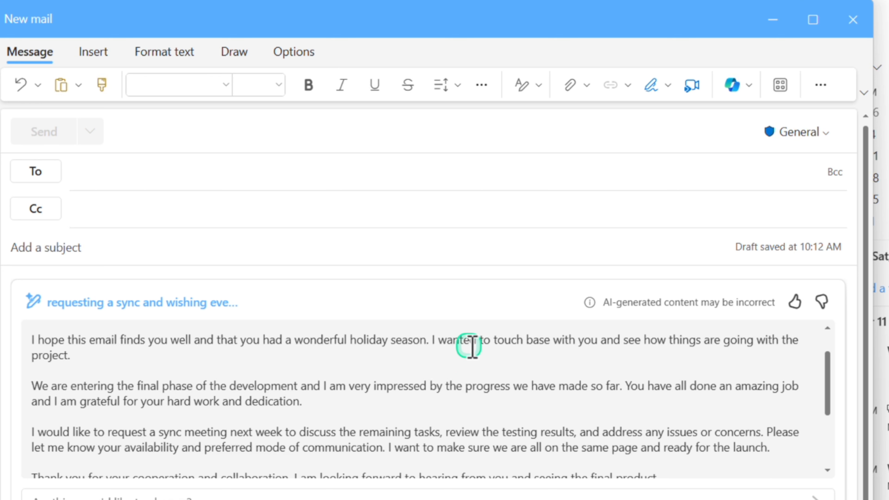
scroll(482, 364, "down", 1)
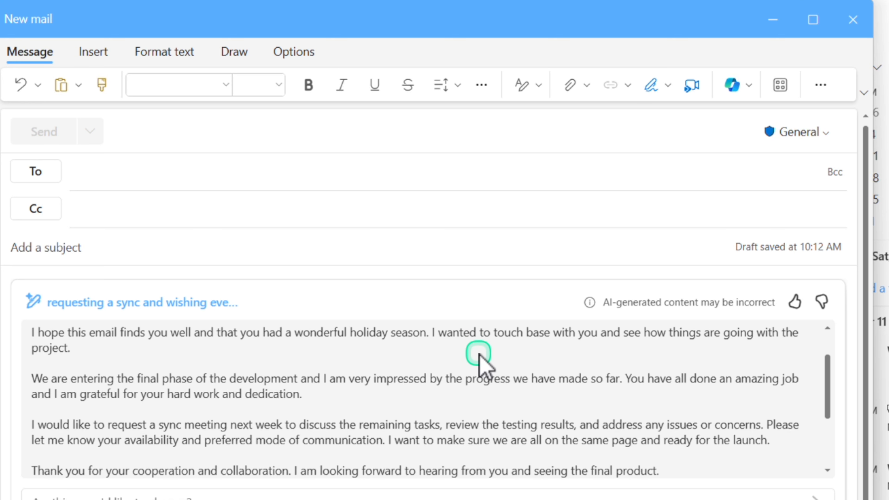
scroll(109, 345, "down", 2)
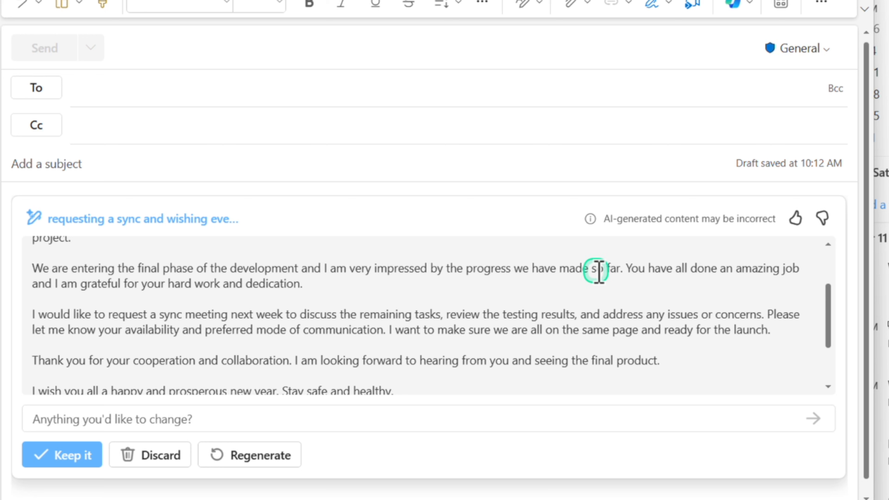
Highlight the sentence about the final phase of development and review the rest of the draft through to the sign-off
left_click_drag(611, 269, 119, 270)
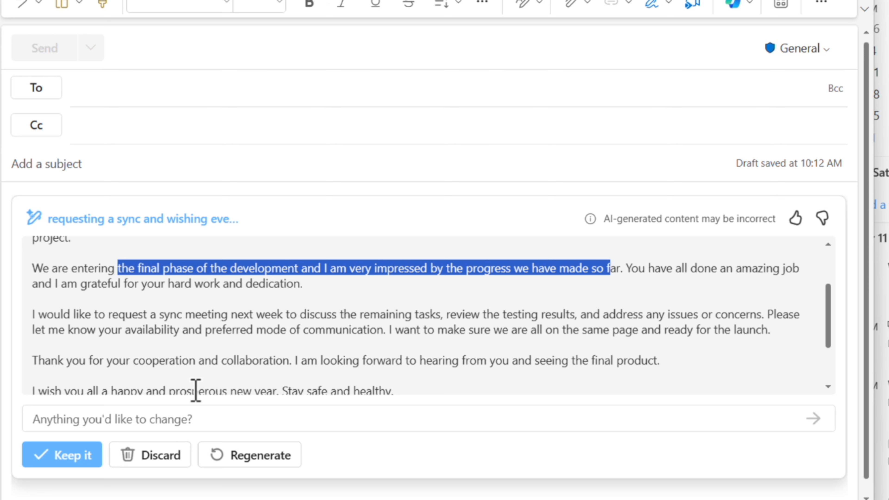
scroll(196, 390, "down", 1)
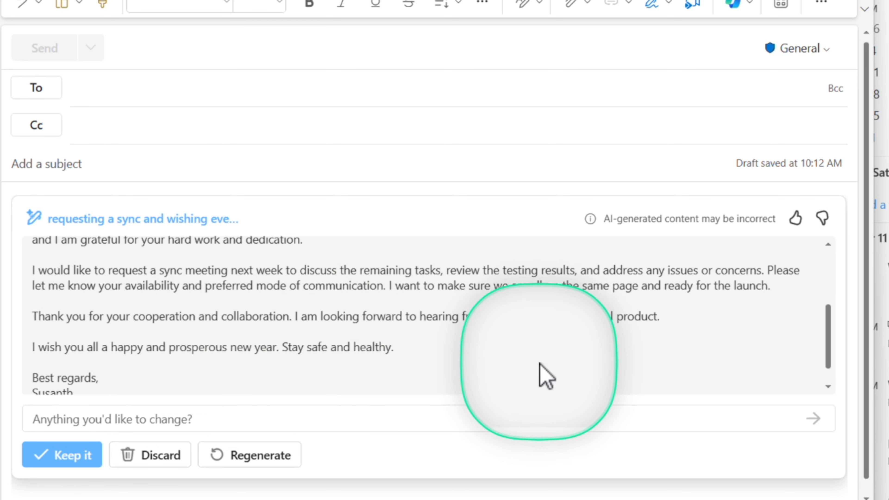
scroll(201, 373, "down", 1)
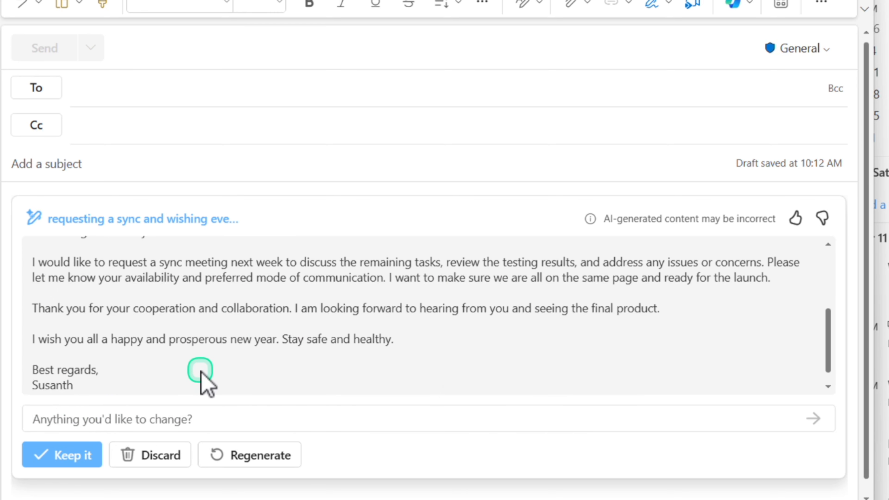
scroll(201, 373, "down", 1)
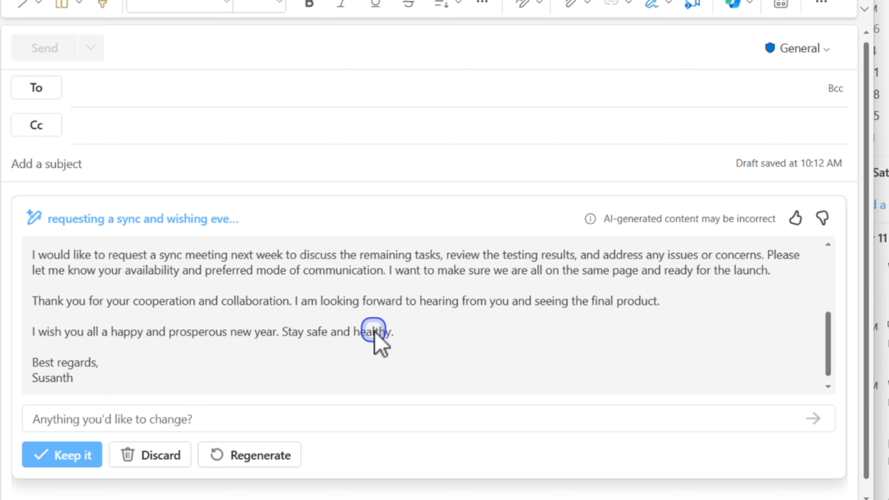
scroll(291, 335, "up", 5)
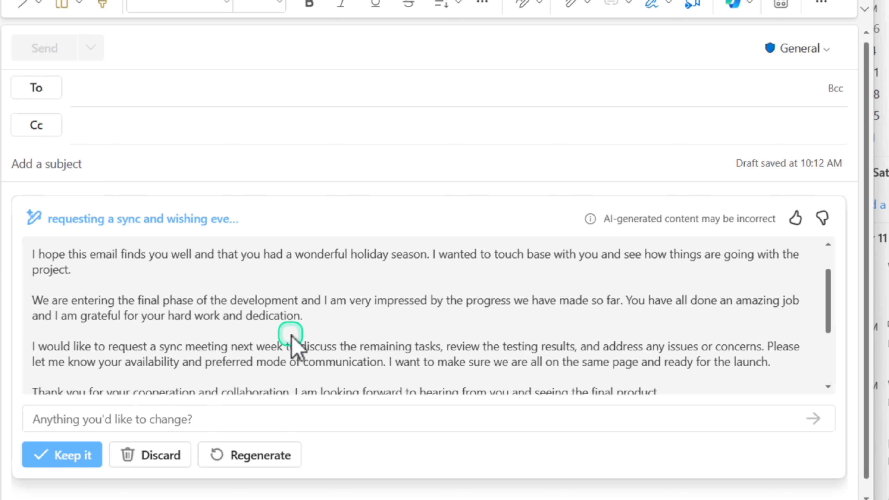
scroll(240, 289, "up", 1)
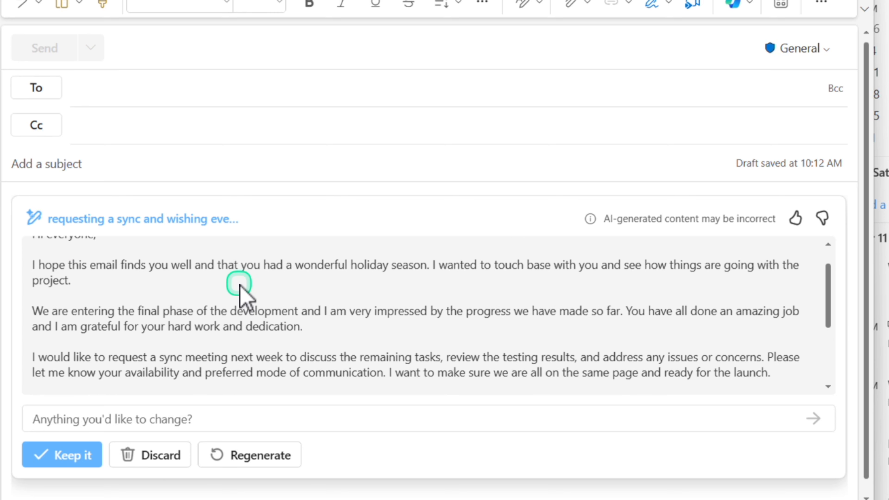
scroll(239, 285, "down", 4)
scroll(241, 285, "down", 2)
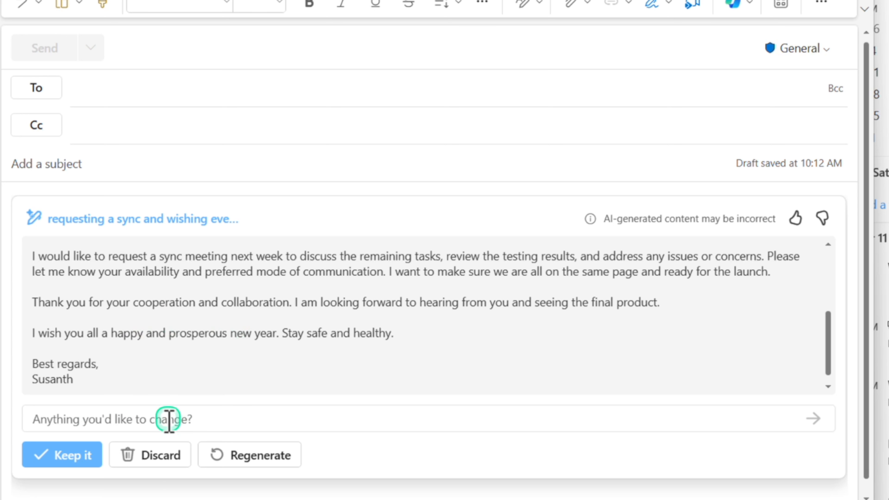
Ask Copilot to revise the generated draft with the instruction "add urgency"
mouse_move(10, 394)
left_mouse_down()
mouse_move(199, 439)
mouse_move(284, 448)
mouse_move(302, 440)
left_mouse_up()
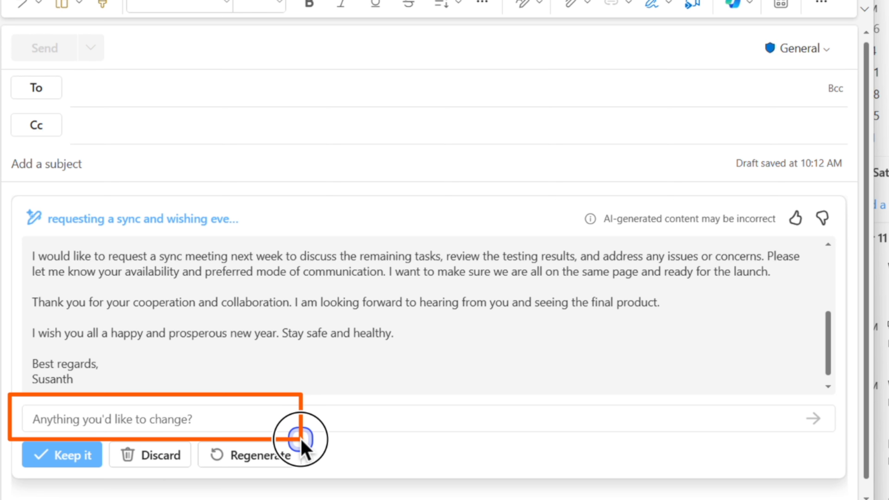
left_click(199, 418)
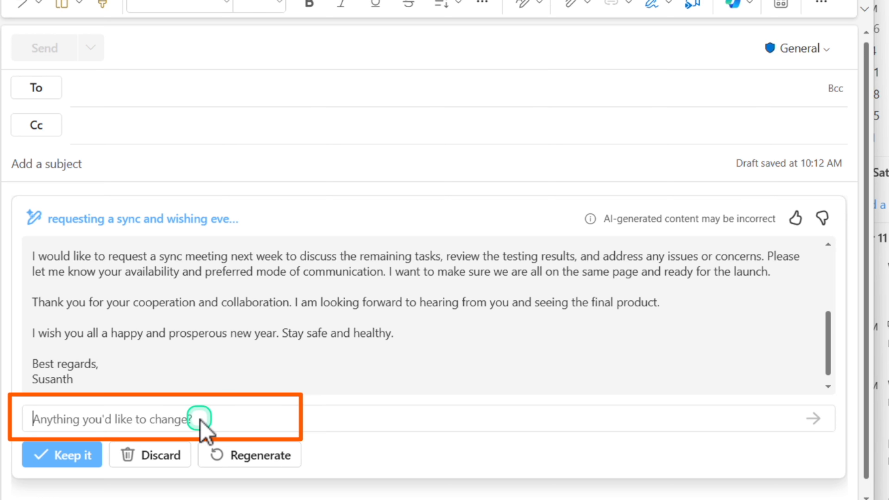
type("add urgency")
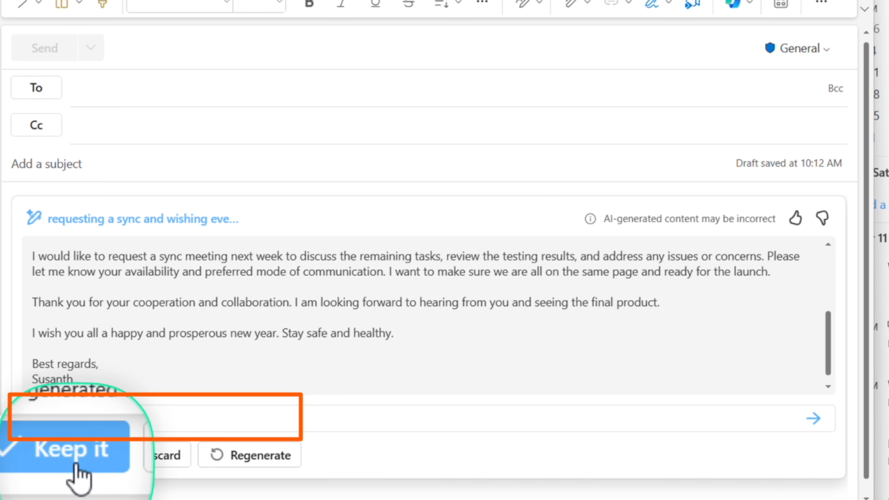
left_click(815, 418)
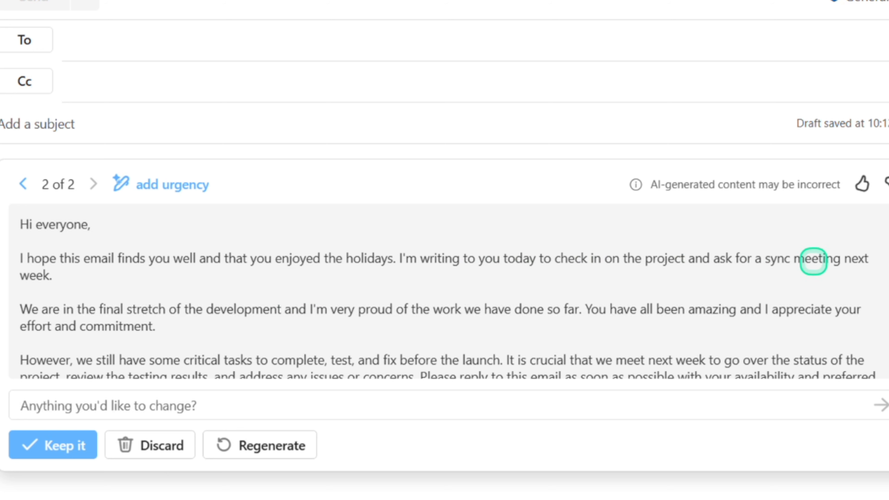
Read through the opening paragraphs of the revised draft, focusing on the more urgent wording
scroll(454, 299, "down", 1)
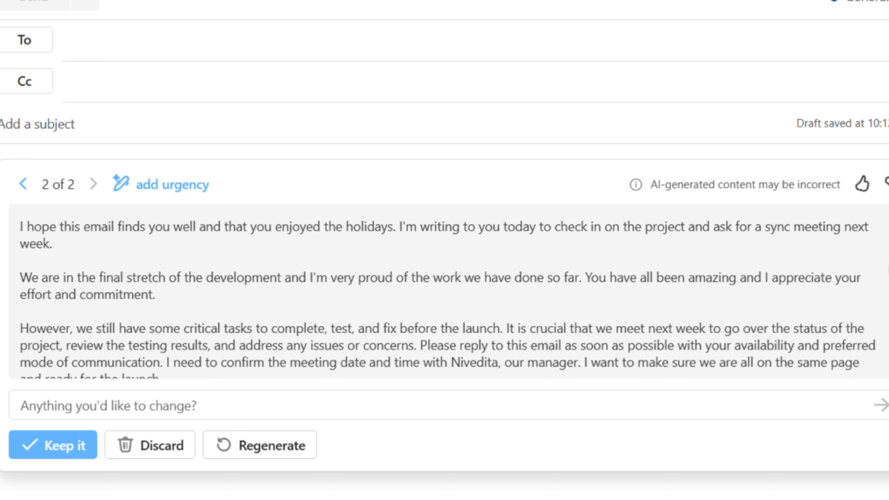
left_click_drag(888, 273, 888, 294)
mouse_move(12, 253)
left_mouse_down()
mouse_move(329, 338)
mouse_move(807, 329)
mouse_move(880, 337)
left_mouse_up()
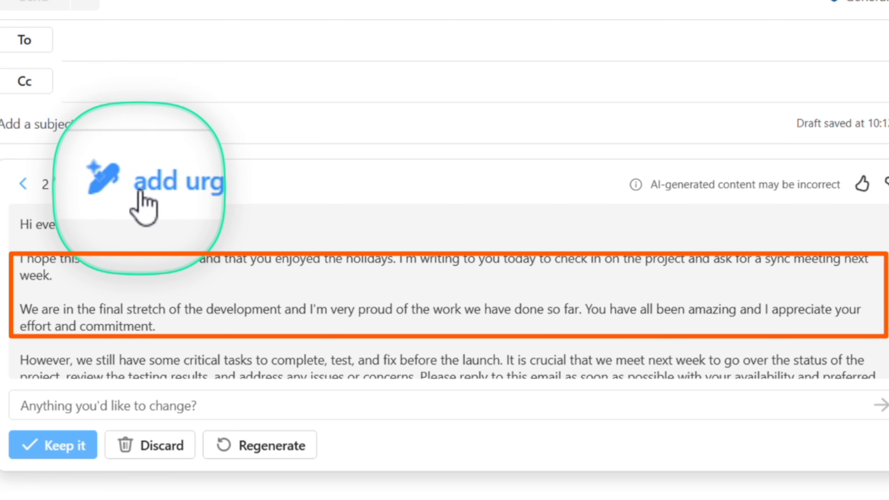
View the "add urgency" rewrite prompt in its editable form and return to the generated draft
left_click(163, 188)
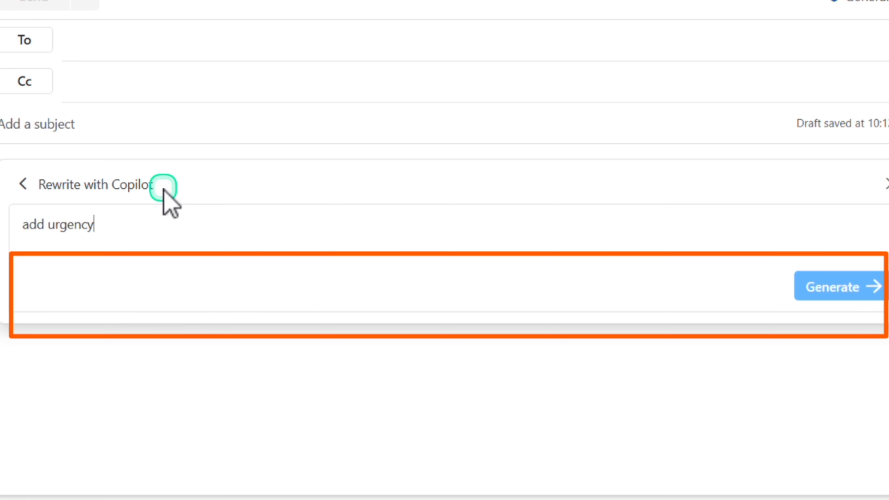
left_click(147, 227)
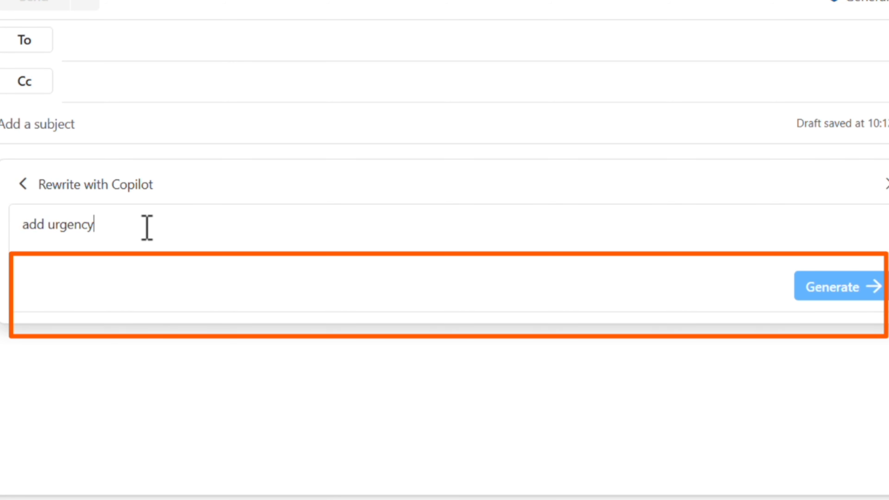
left_click(23, 184)
scroll(221, 245, "down", 1)
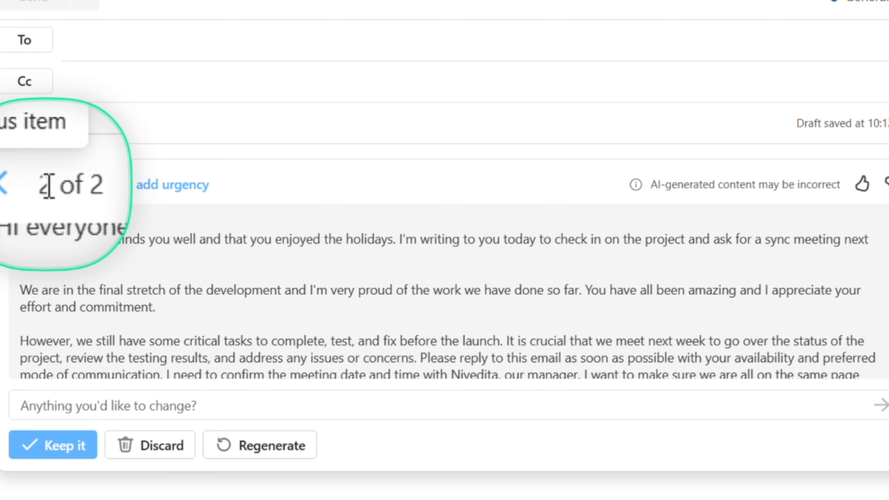
Compare the original draft with the "add urgency" version by reading both versions through
left_click(34, 190)
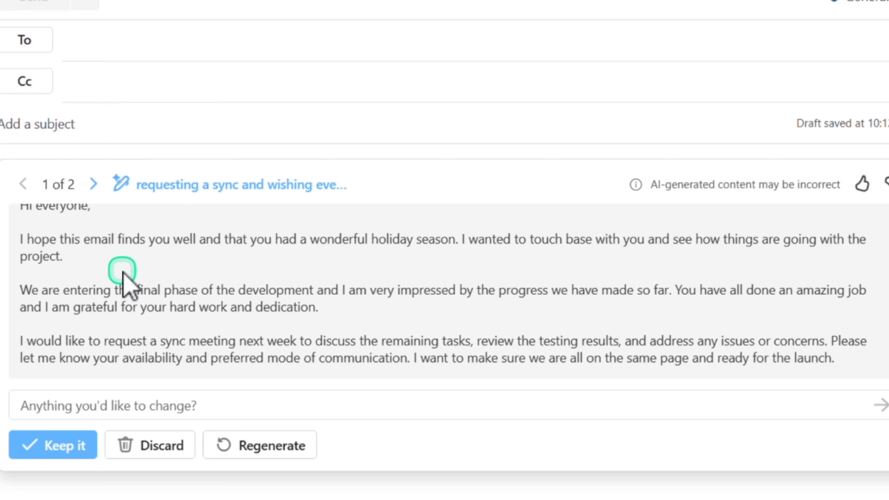
scroll(112, 308, "down", 3)
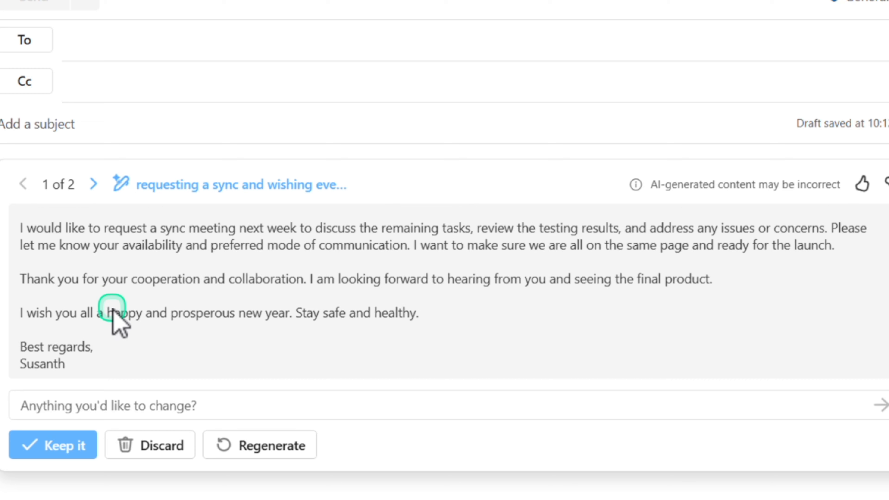
scroll(116, 308, "up", 3)
left_click(93, 183)
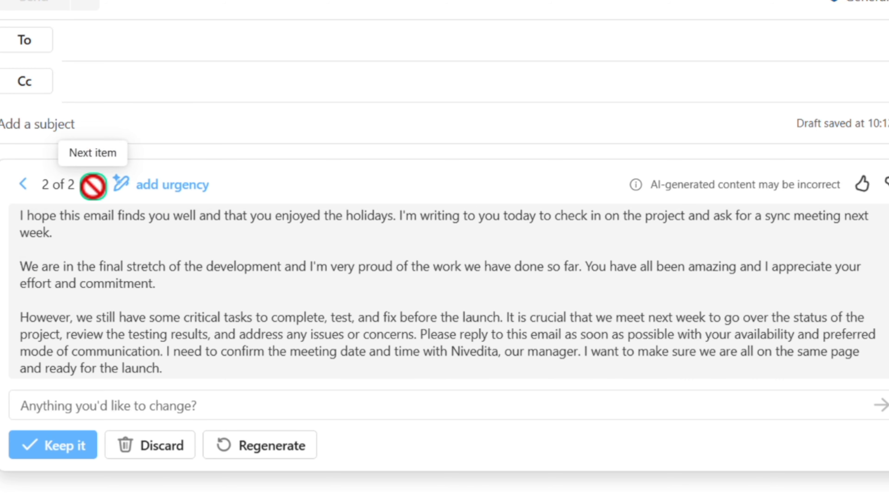
scroll(180, 303, "down", 3)
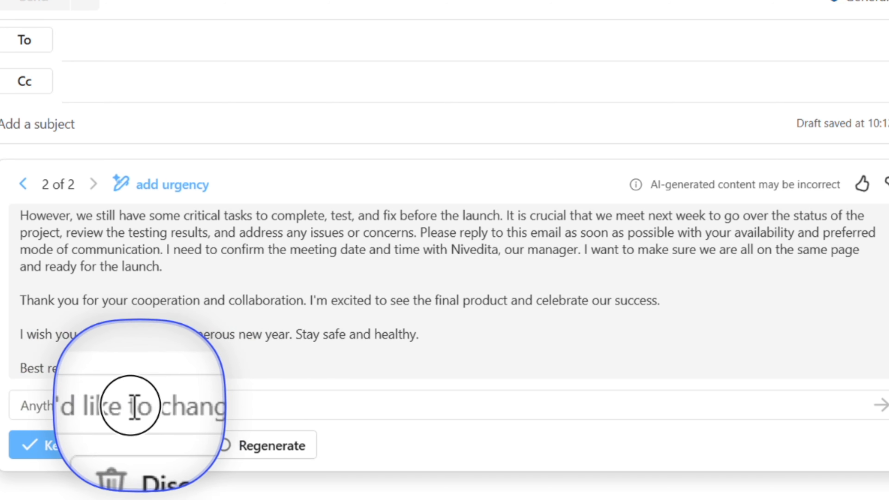
Regenerate the "add urgency" version of the draft
left_click(80, 409)
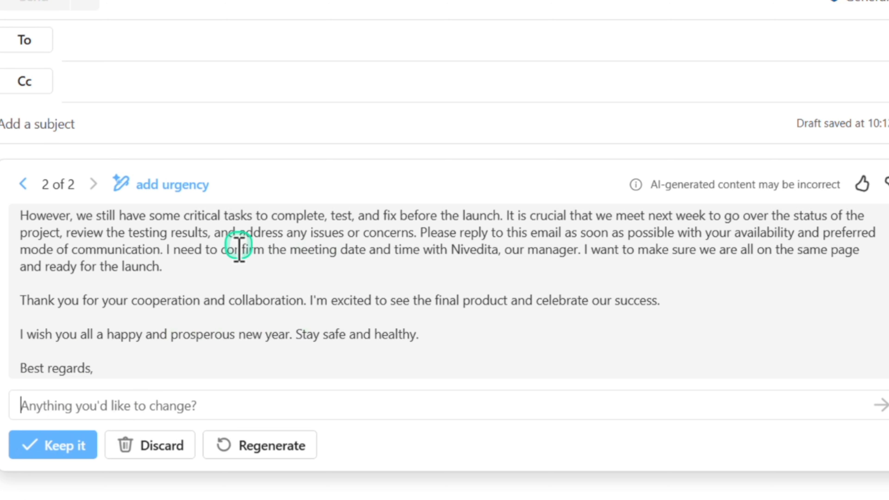
left_click(249, 443)
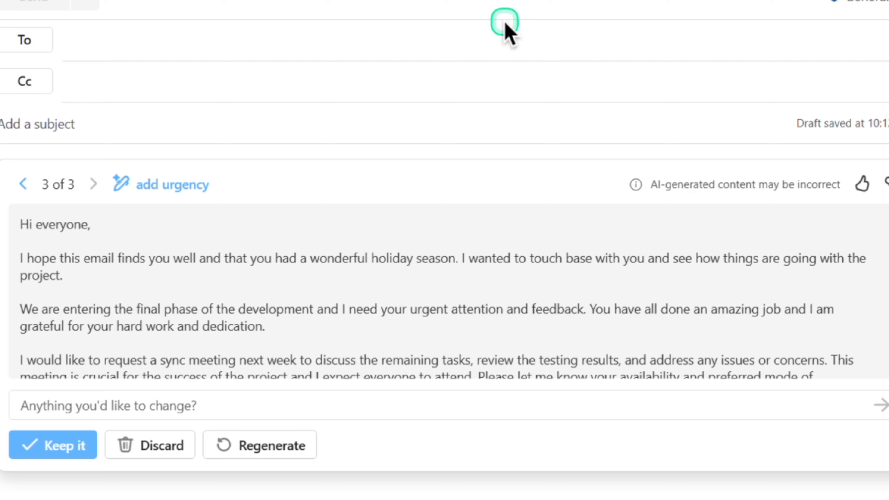
scroll(317, 278, "down", 1)
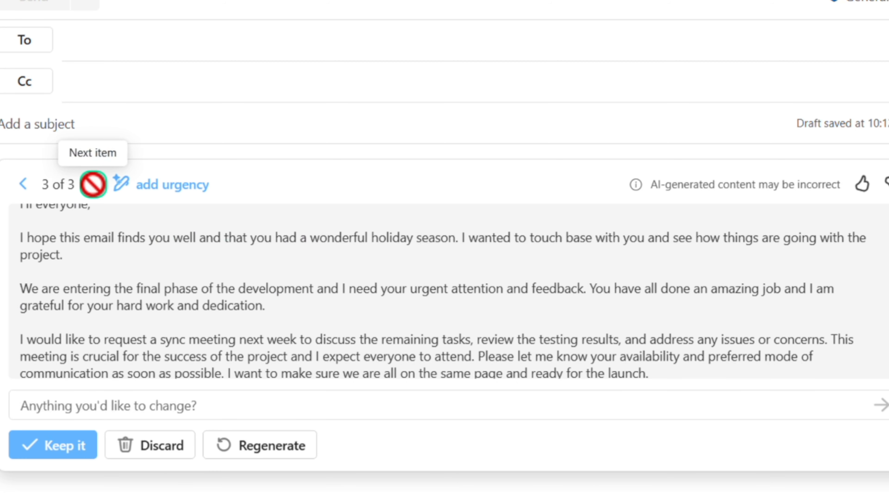
Compare the three draft versions, read the third one through, and keep it as the email text
left_click(22, 183)
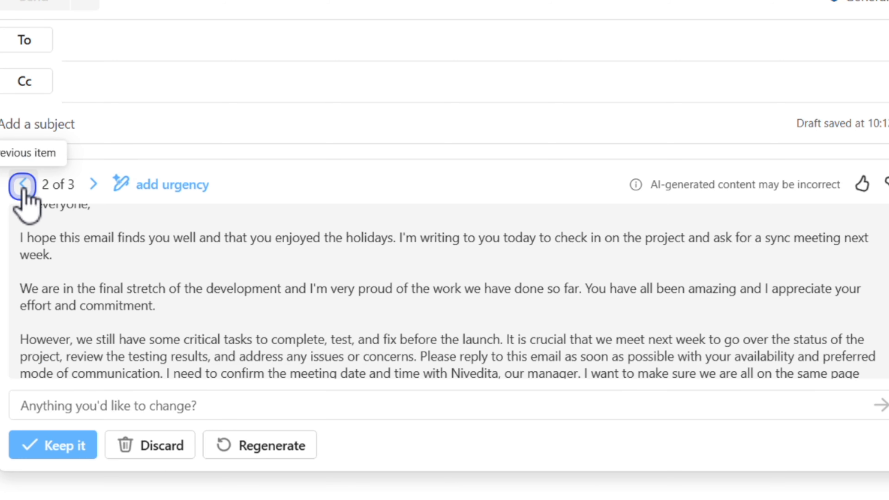
left_click(22, 183)
left_click(93, 184)
left_click(93, 183)
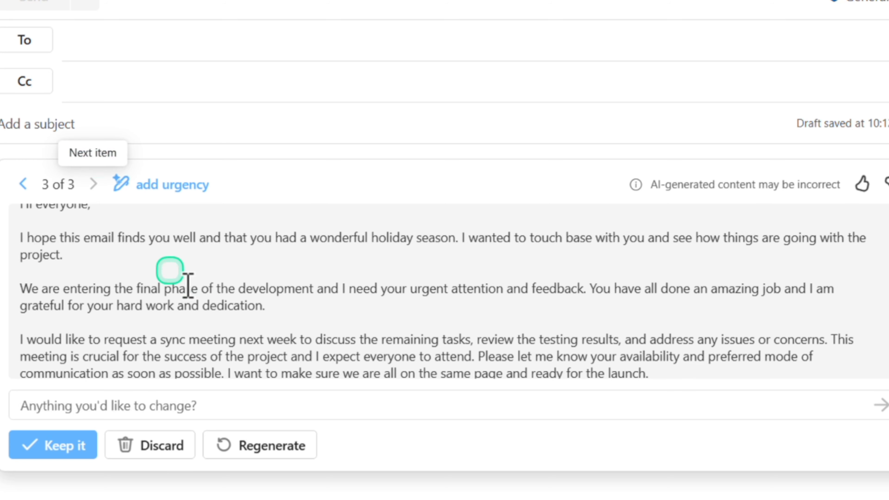
scroll(224, 317, "down", 5)
scroll(224, 316, "up", 4)
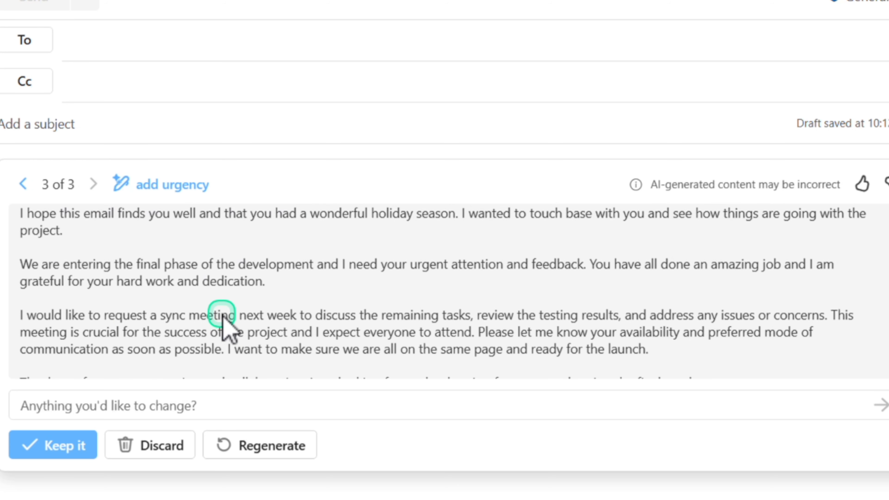
scroll(225, 315, "up", 1)
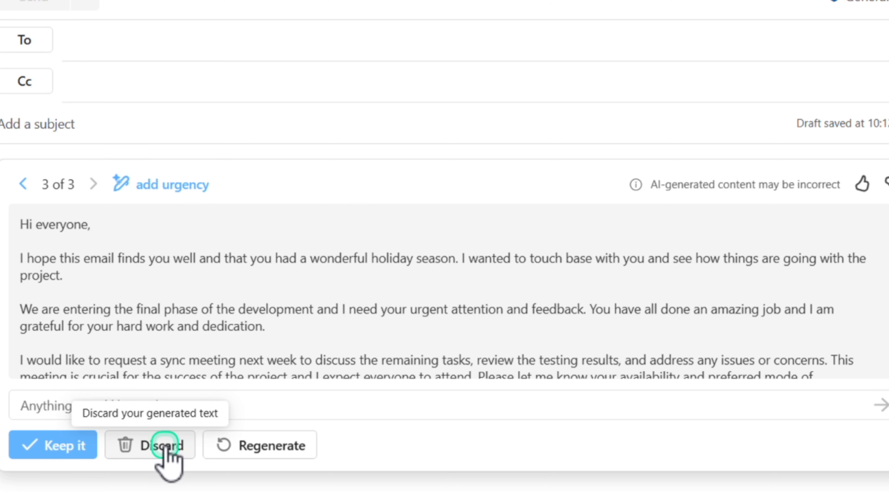
left_click(56, 451)
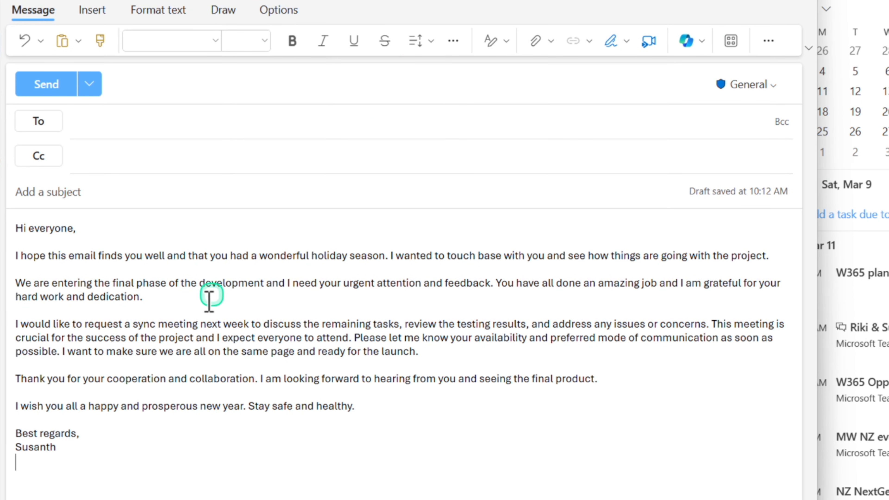
Delete the paragraph about the final phase of development and remove the extra blank lines it leaves
left_click_drag(85, 229, 461, 443)
left_click(361, 365)
left_click_drag(144, 297, 9, 280)
key("Delete")
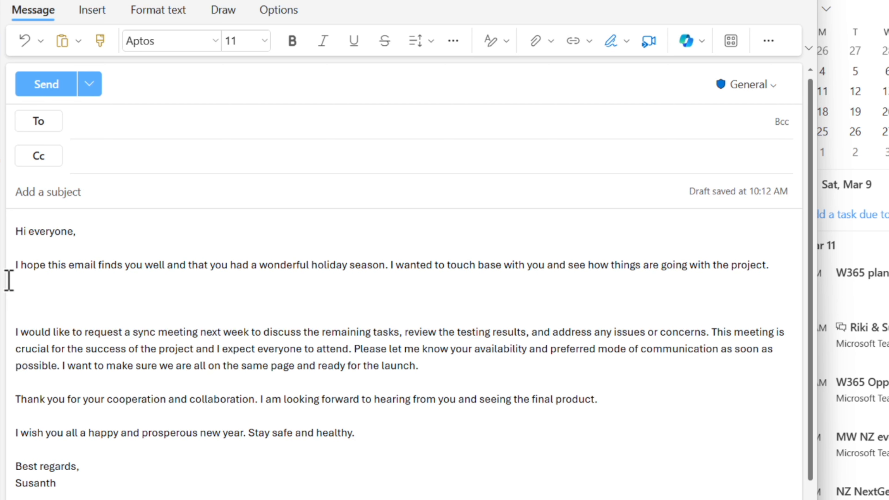
key("BackSpace")
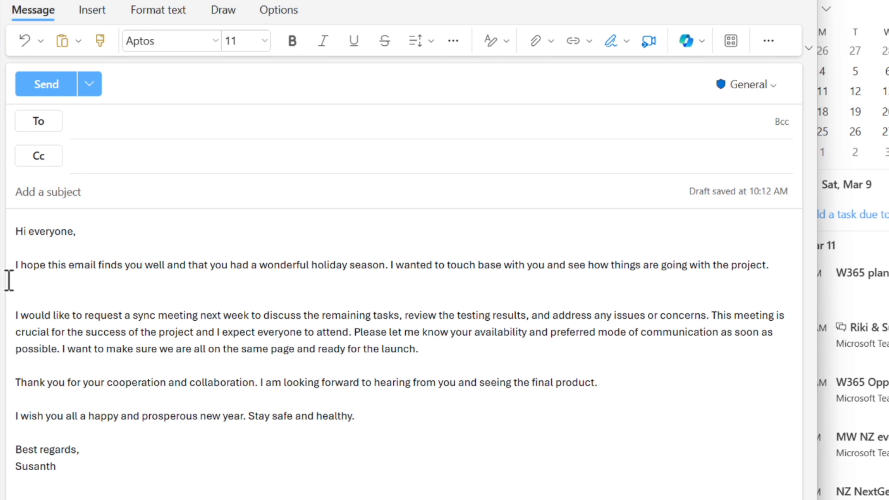
key("BackSpace")
left_click_drag(219, 317, 359, 318)
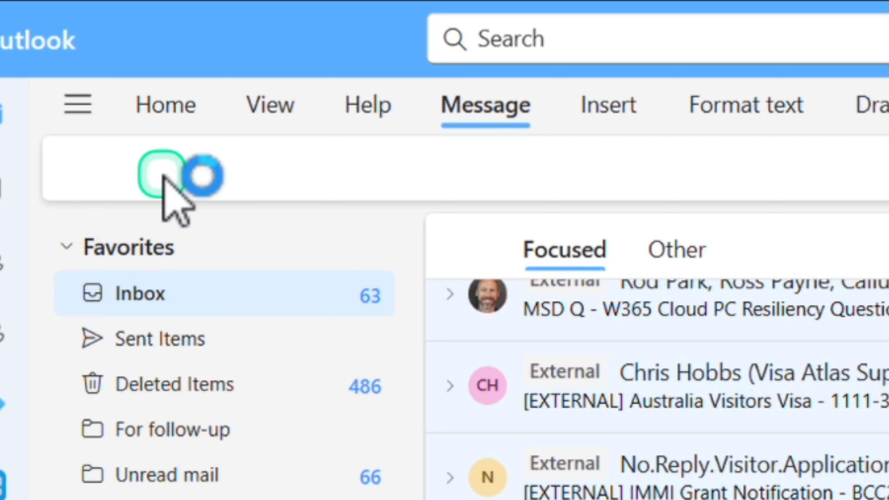
Open the new email in its own window and start Draft with Copilot in it
left_click(822, 98)
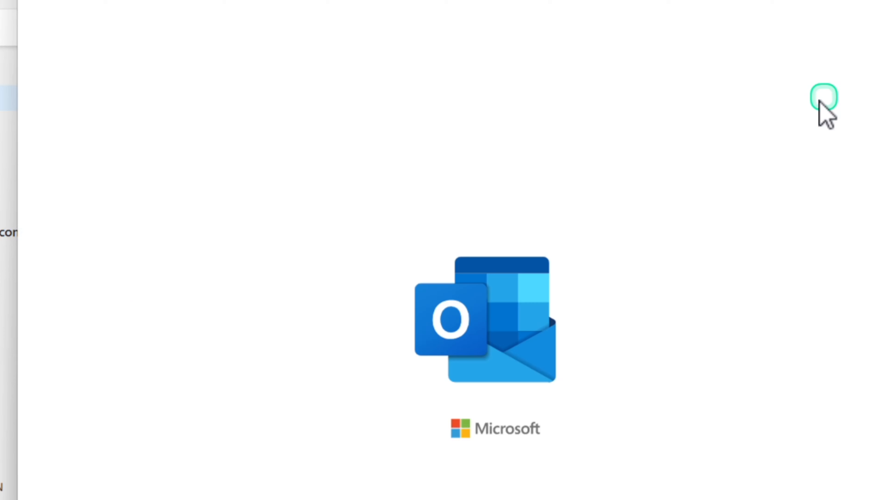
left_click_drag(346, 4, 325, 19)
left_click(799, 91)
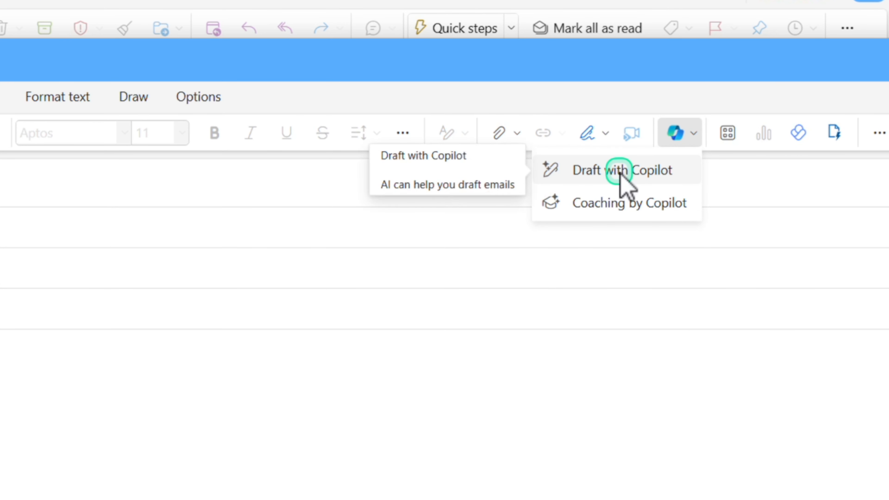
left_click(620, 172)
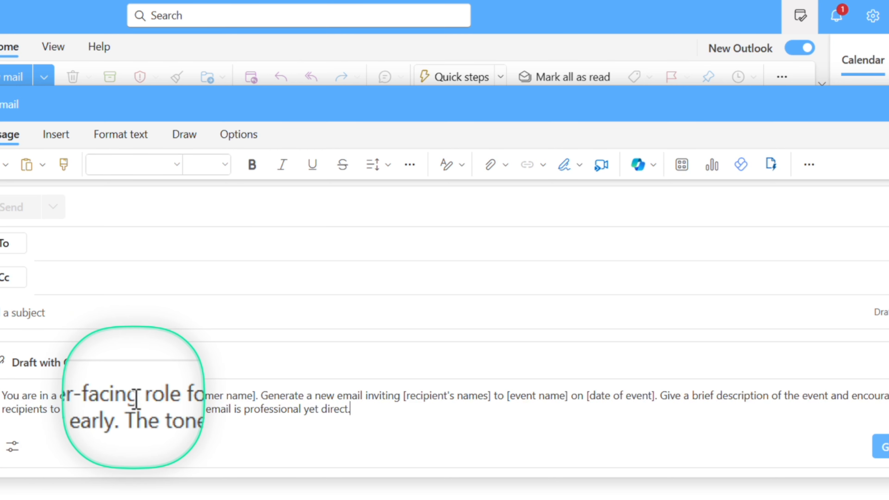
Replace the [customer name] placeholder in the Copilot prompt with "Contoso Enginnering"
left_click(253, 396)
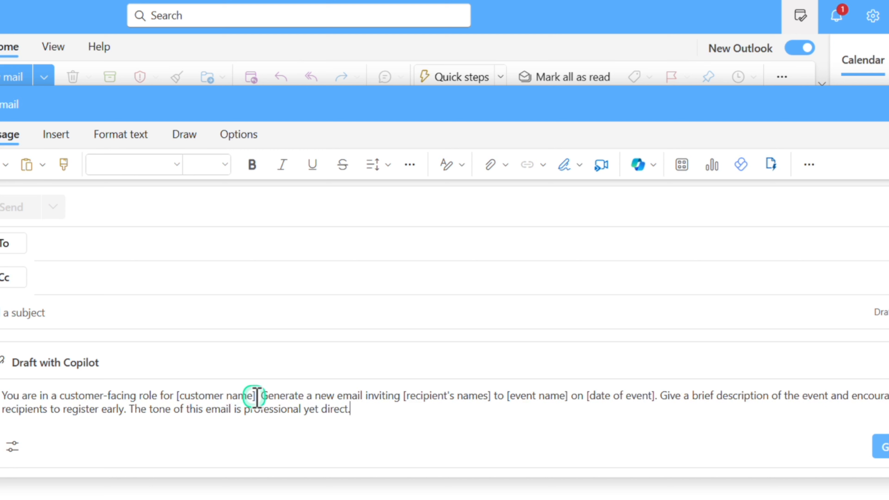
left_click_drag(255, 398, 175, 393)
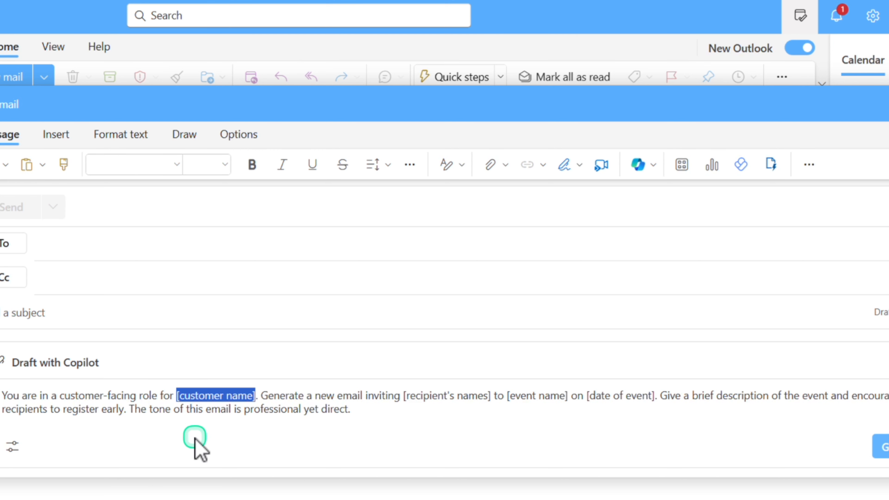
type("Contoso Enginnering. Generate a new email inviting [recipient's na")
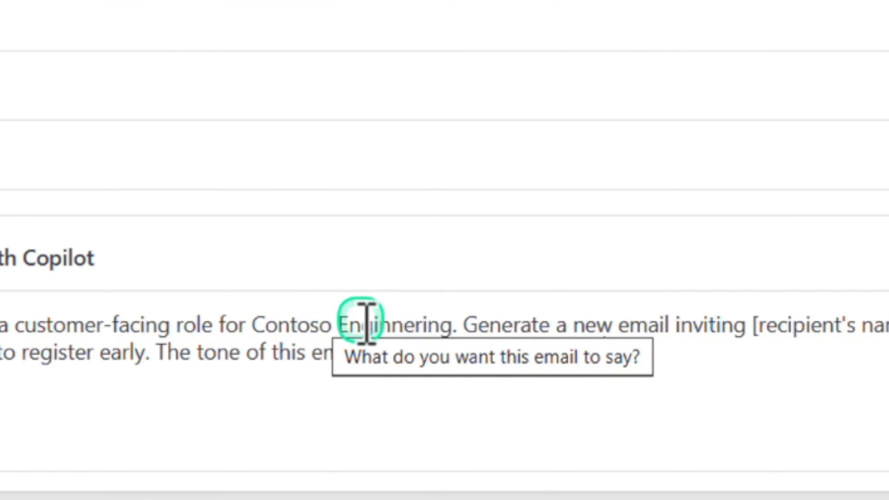
left_click(366, 324)
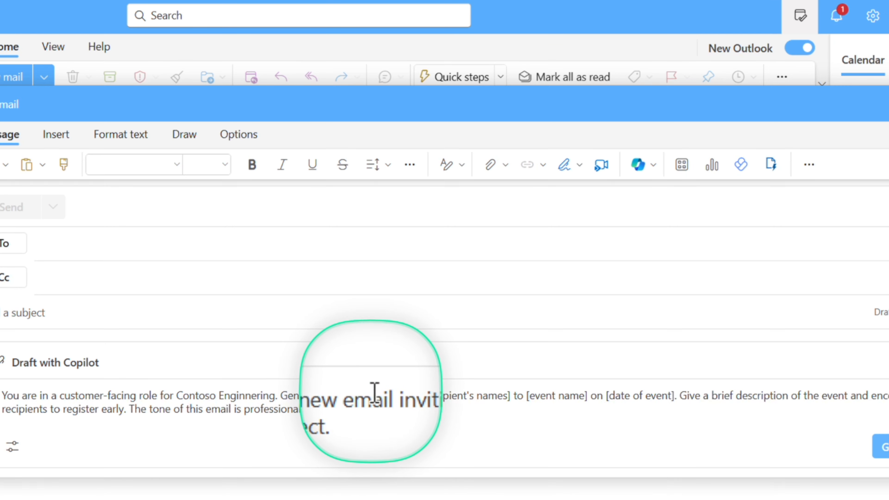
Replace the [recipient's names] placeholder in the prompt with the two invitees' first names
left_click_drag(509, 396, 440, 395)
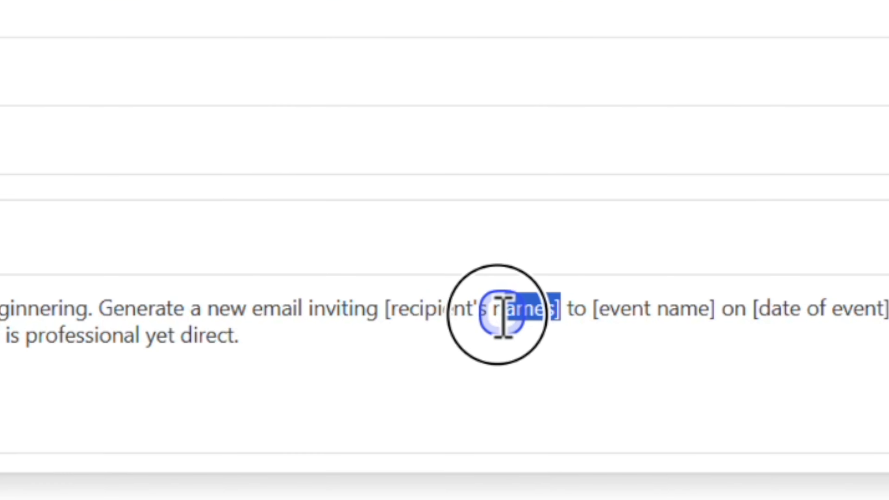
left_click_drag(420, 308, 388, 310)
type("Steve and Riki to [event name] on [date of ever")
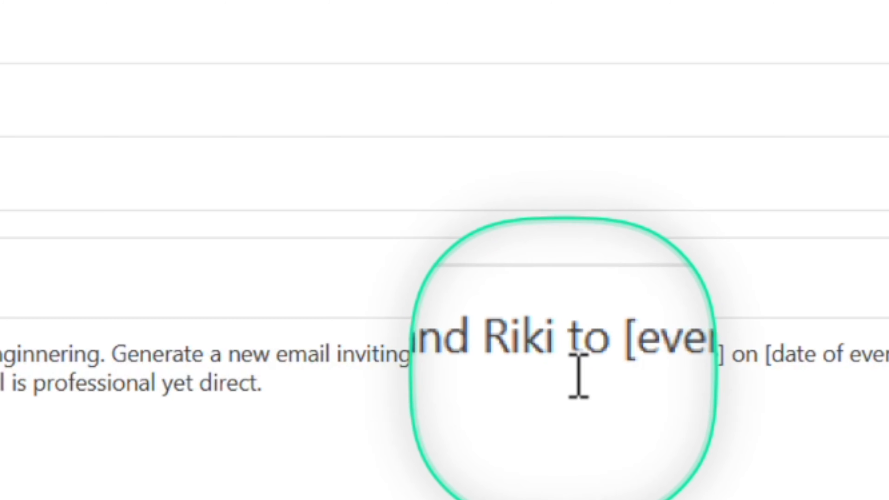
Replace the [event name] placeholder in the prompt with "Technical expo event"
left_click_drag(593, 357, 613, 361)
left_click_drag(514, 398, 569, 399)
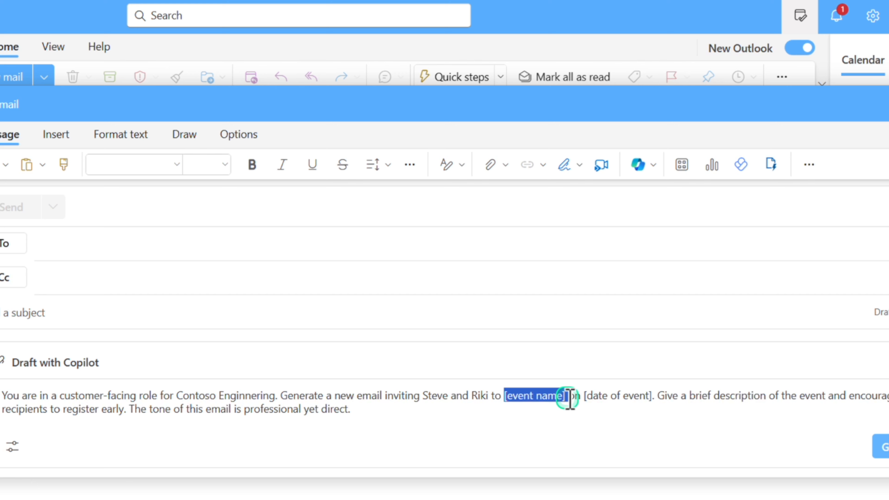
type("Technical expo event on [date of event]. Give a brief description")
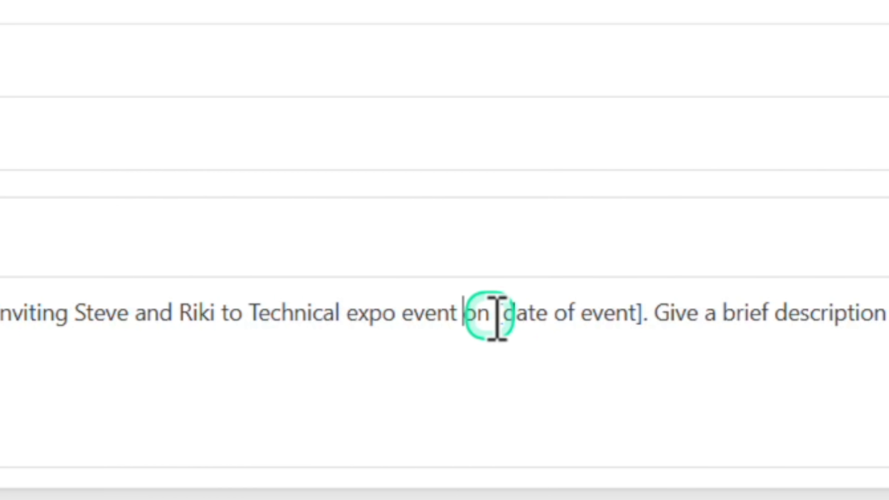
Replace the [date of event] placeholder in the Copilot prompt with "15th April"
left_click(501, 317)
left_click_drag(502, 317, 647, 317)
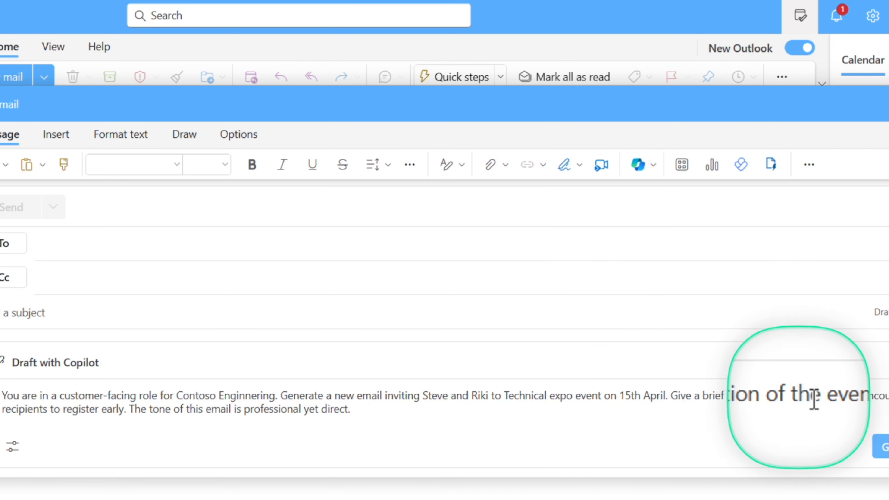
left_click(840, 400)
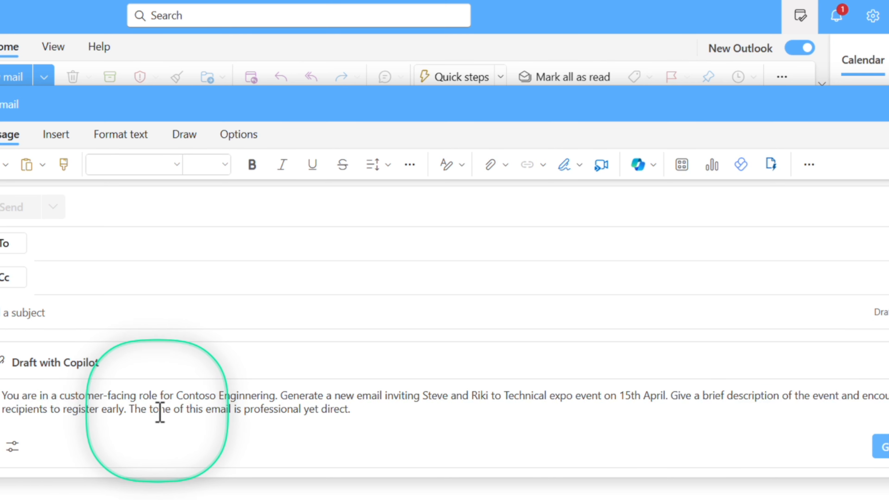
Check the tone and length options, and generate the invitation draft from the completed prompt
left_click(11, 448)
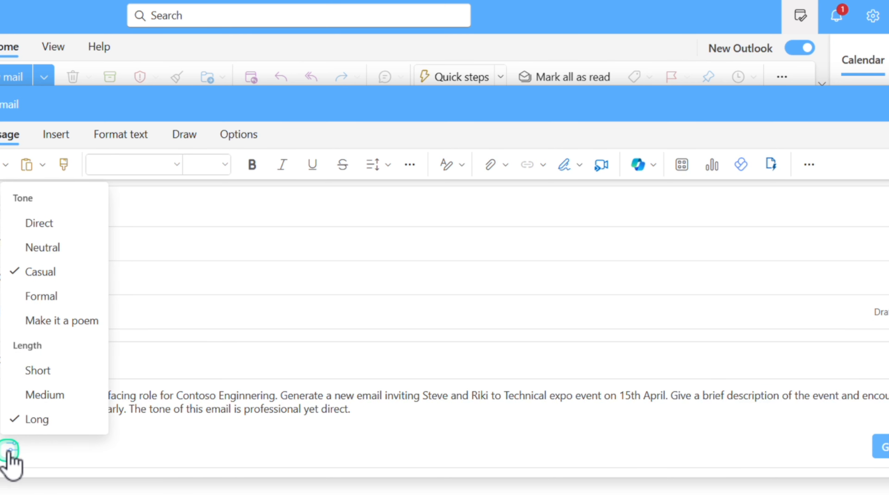
left_click(267, 417)
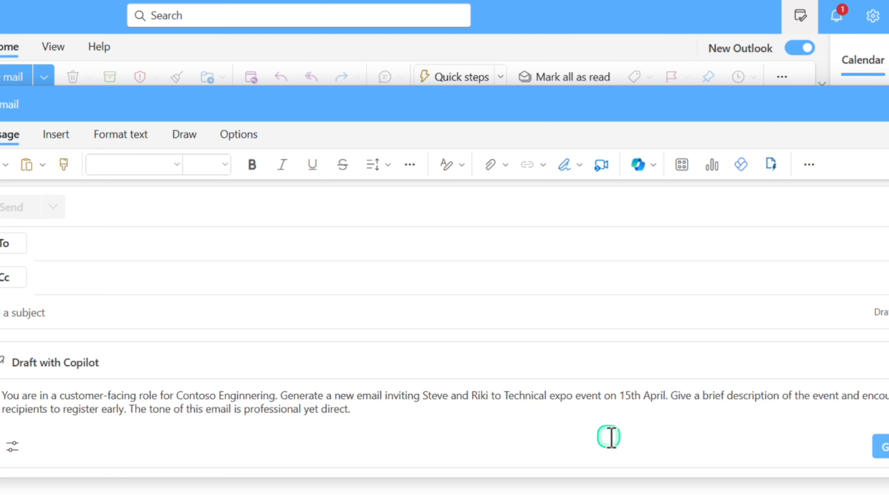
left_click(882, 447)
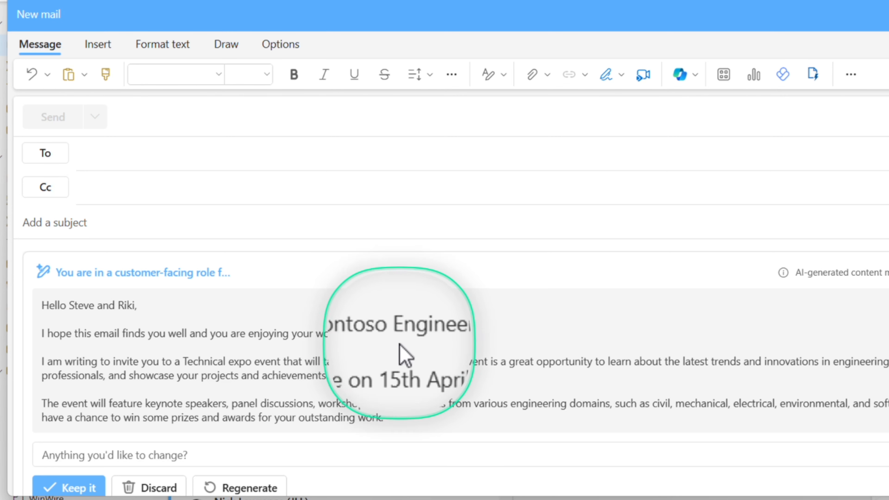
Examine the generated invitation's customer name, event date, event name, purpose and programme description
left_click_drag(356, 338, 453, 336)
scroll(445, 336, "down", 1)
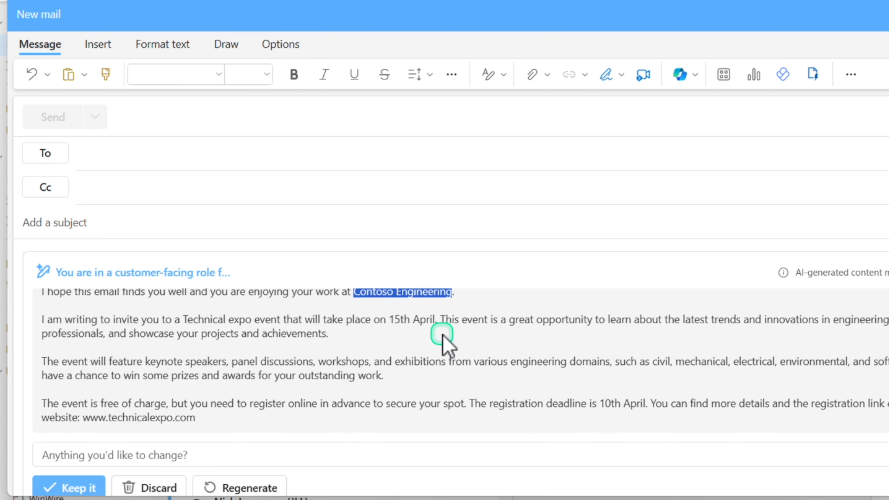
left_click(109, 318)
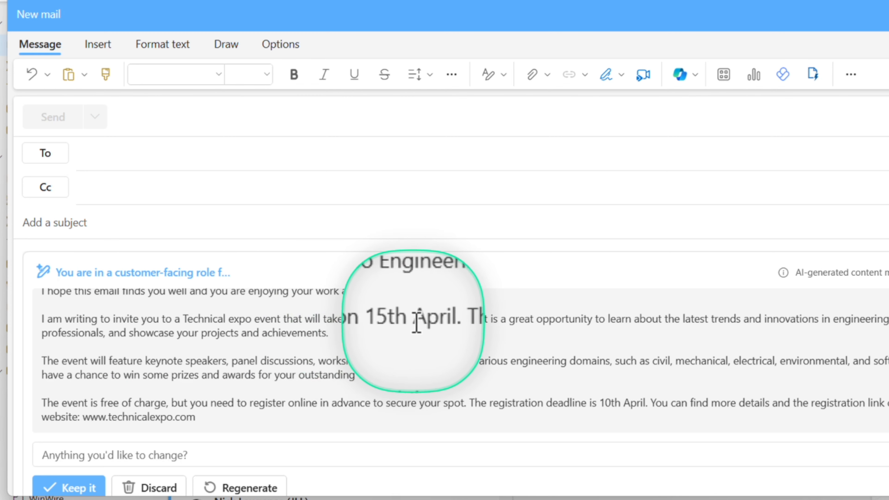
left_click_drag(438, 319, 387, 319)
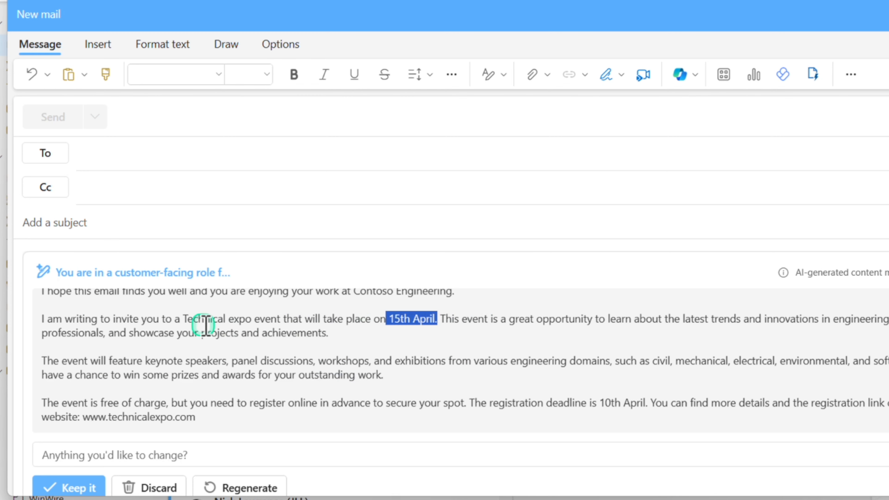
left_click_drag(180, 319, 270, 319)
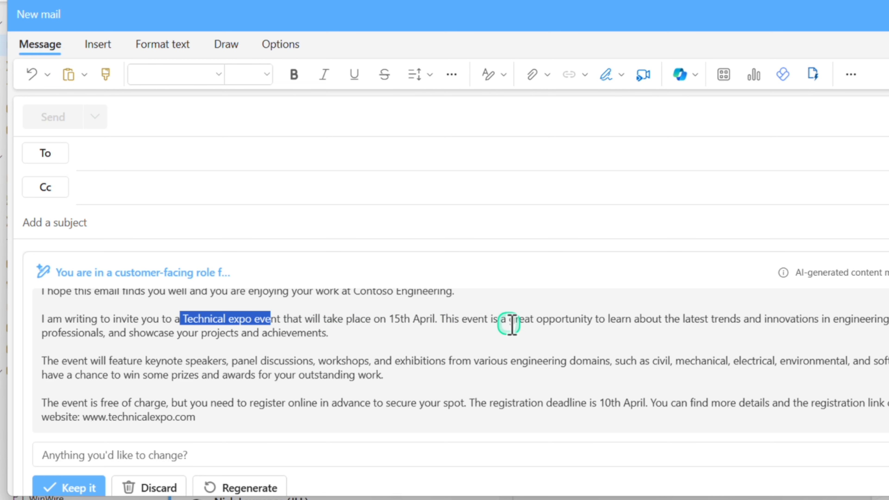
left_click_drag(645, 319, 841, 324)
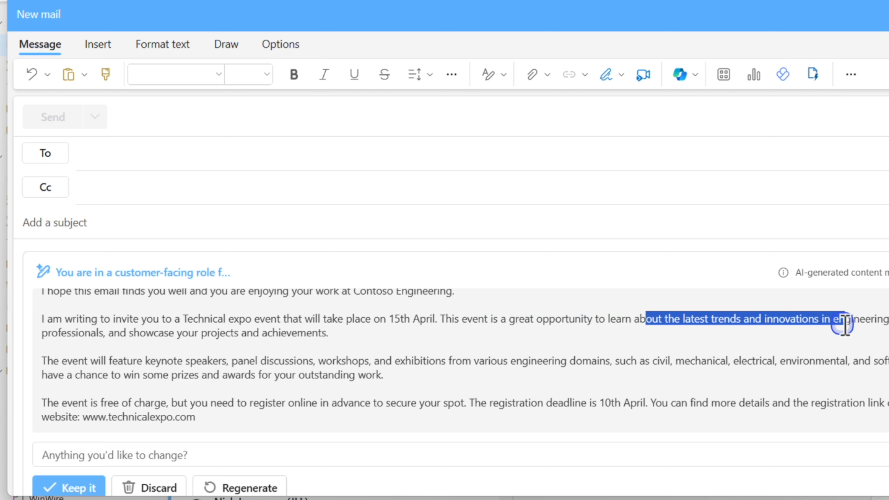
left_click_drag(140, 333, 206, 343)
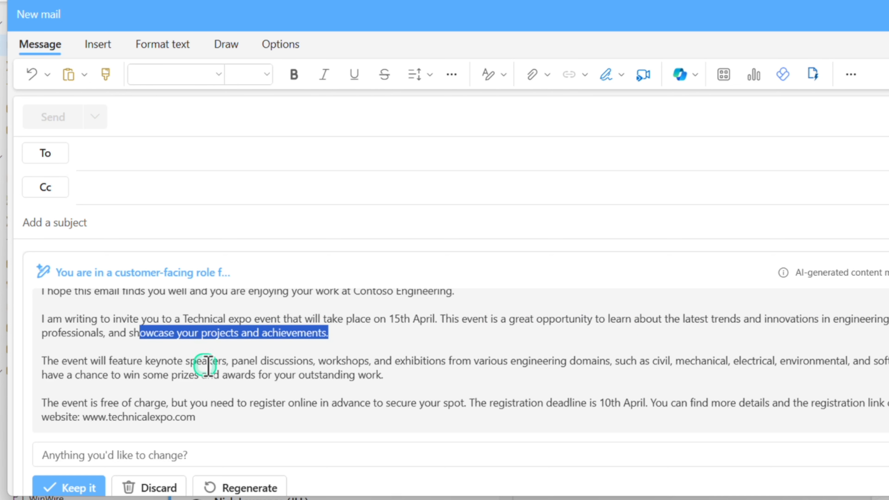
left_click_drag(107, 361, 278, 364)
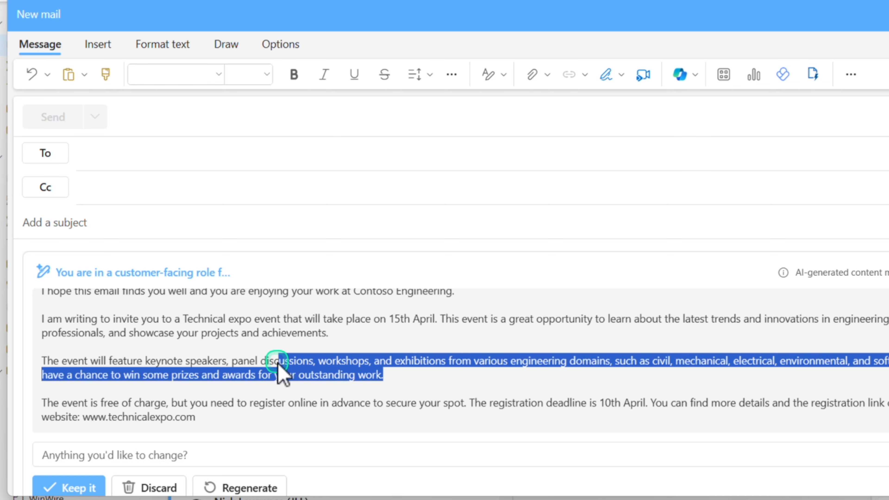
Examine the rest of the invitation for the registration deadline, registration website, closing lines and available revision options
scroll(362, 378, "down", 2)
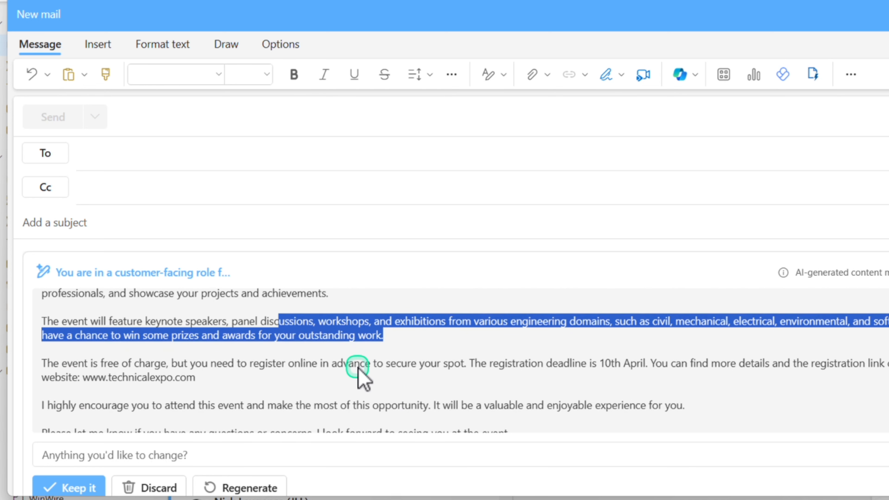
scroll(358, 367, "down", 1)
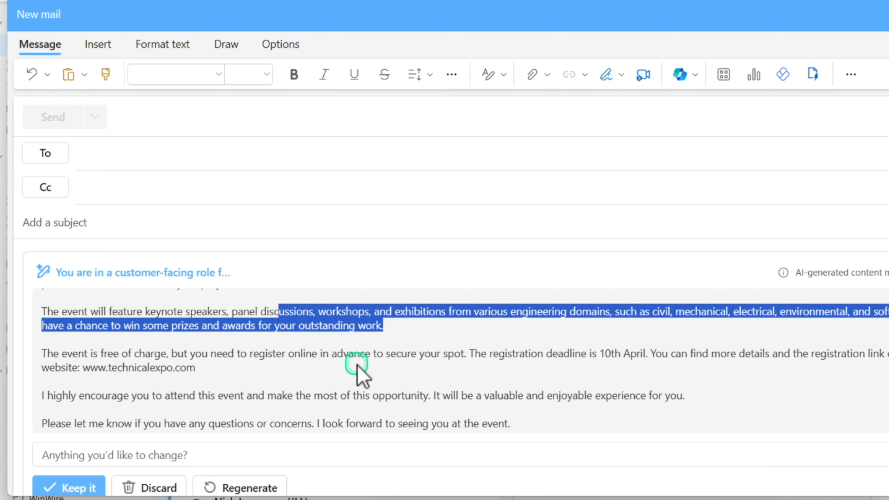
scroll(357, 365, "down", 1)
scroll(357, 365, "down", 1)
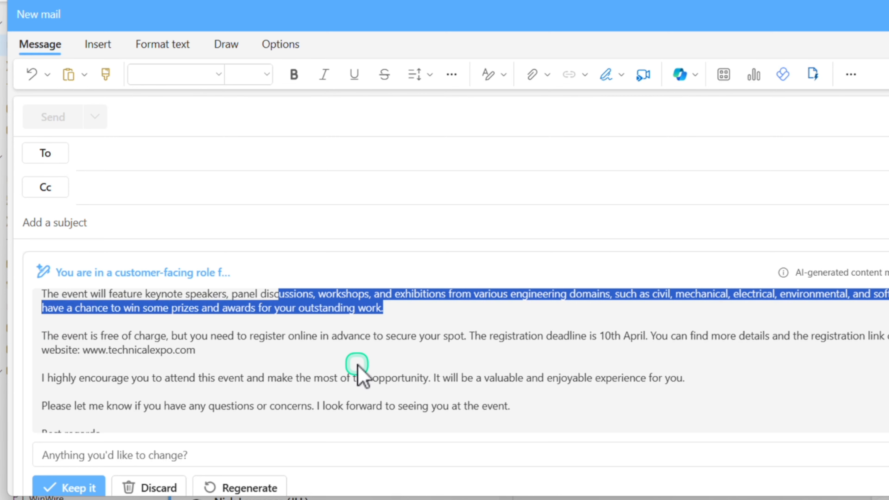
scroll(357, 365, "down", 1)
scroll(358, 365, "down", 1)
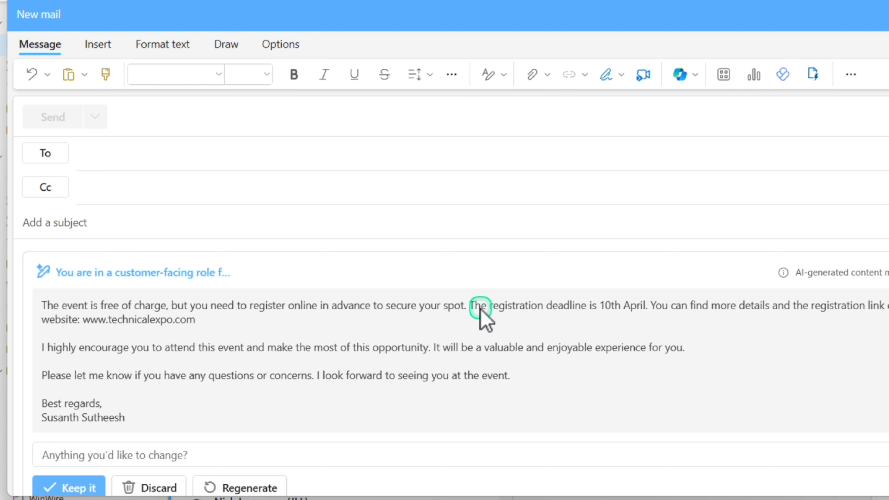
left_click_drag(473, 305, 653, 308)
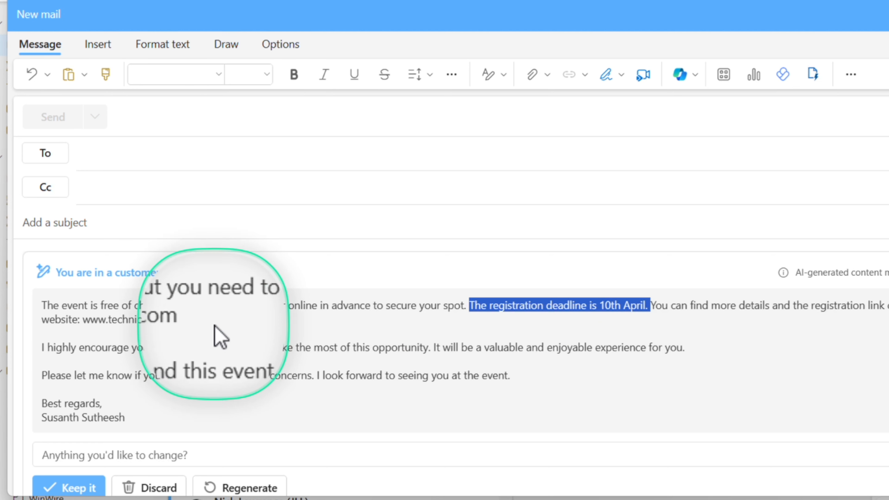
left_click(842, 308)
left_click_drag(842, 308, 888, 317)
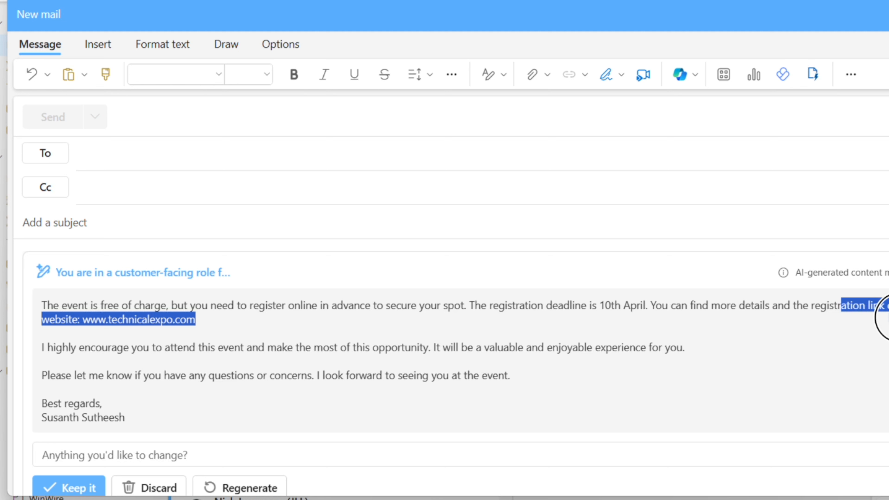
left_click(201, 318)
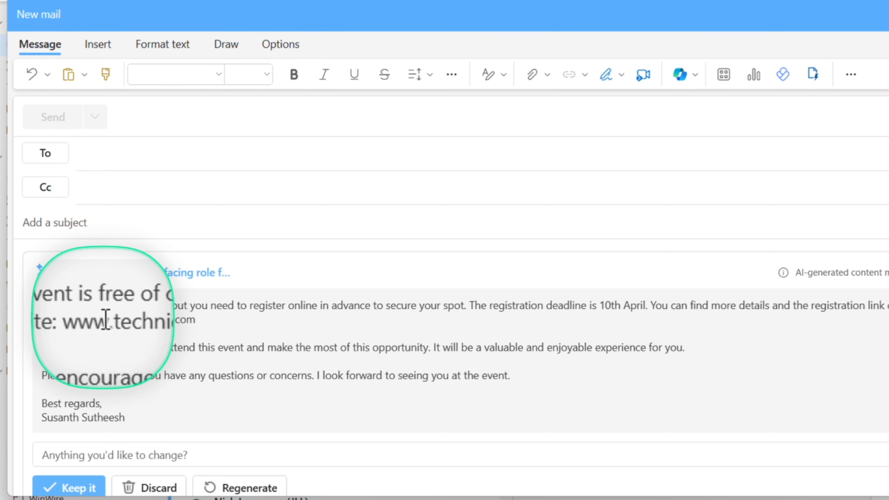
left_click_drag(90, 319, 238, 328)
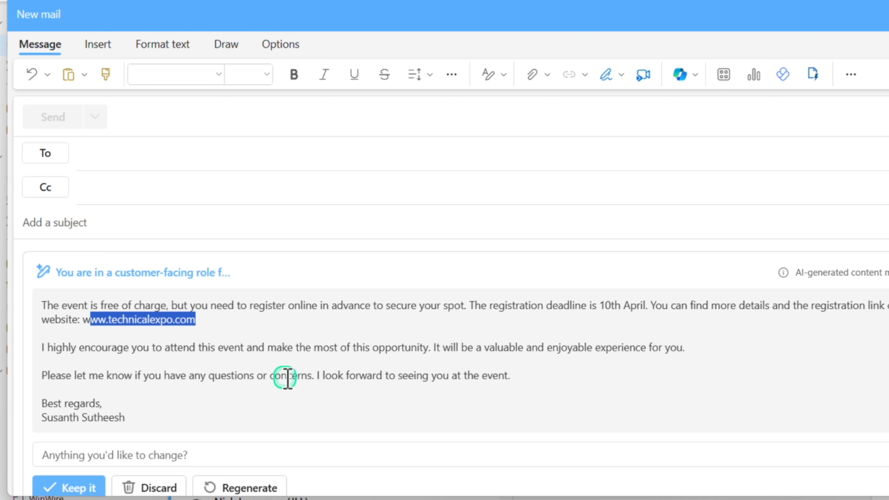
scroll(287, 377, "up", 5)
scroll(284, 382, "down", 5)
scroll(282, 381, "down", 1)
scroll(284, 374, "down", 3)
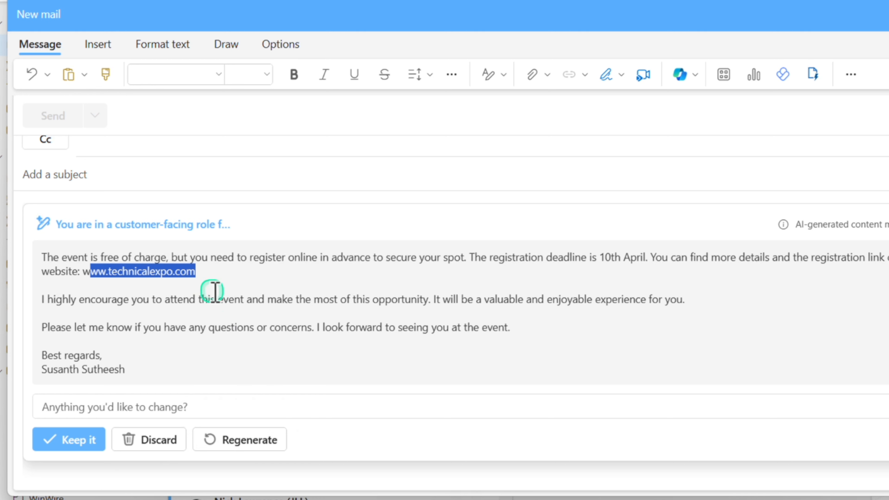
left_click(148, 406)
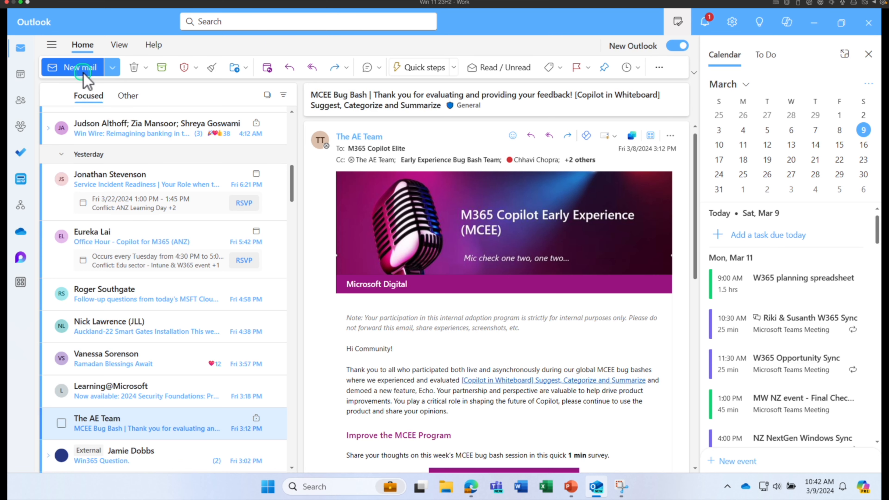
In a new separate email window, generate a Copilot draft from "acknowledge the response and suggest we focus on the social media campaign"
left_click(81, 67)
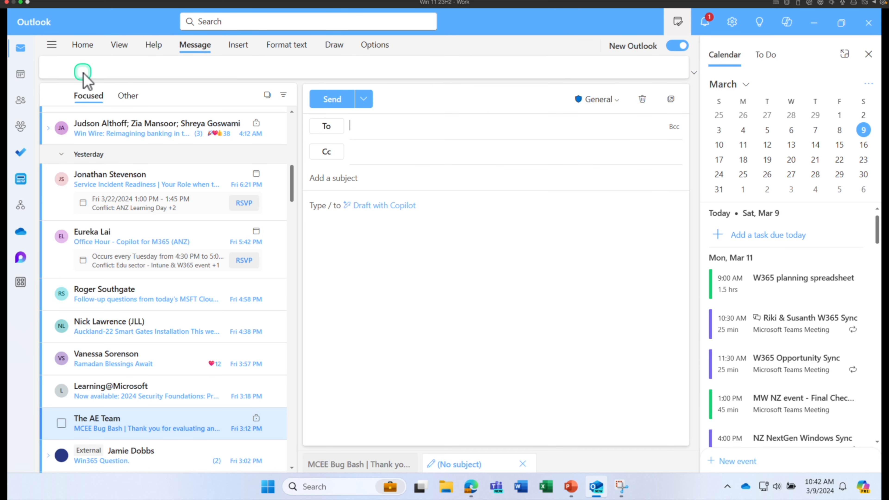
left_click(668, 102)
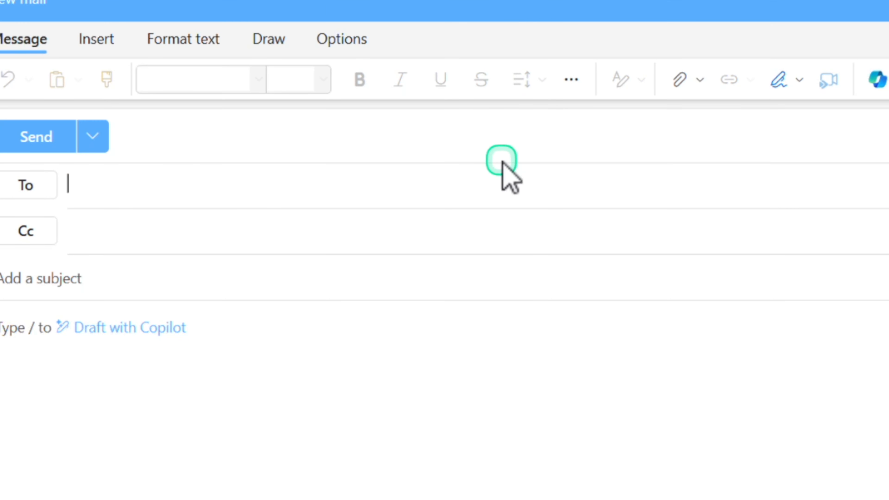
left_click(86, 328)
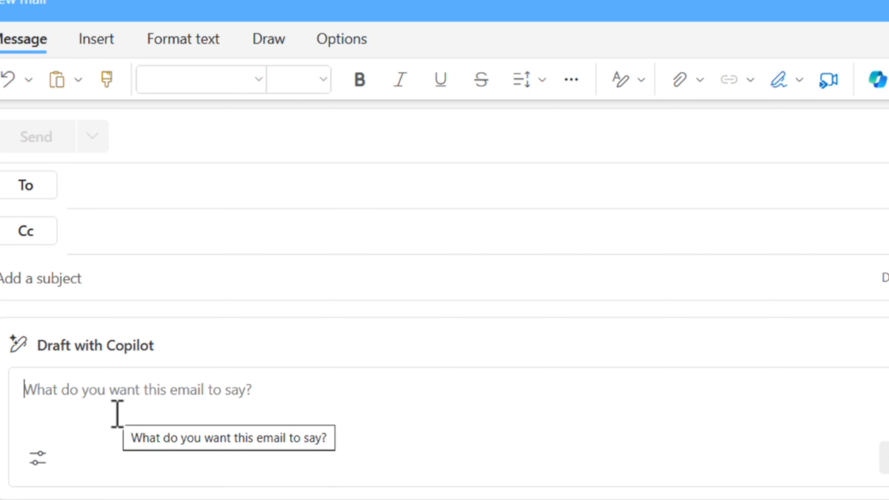
left_click(35, 399)
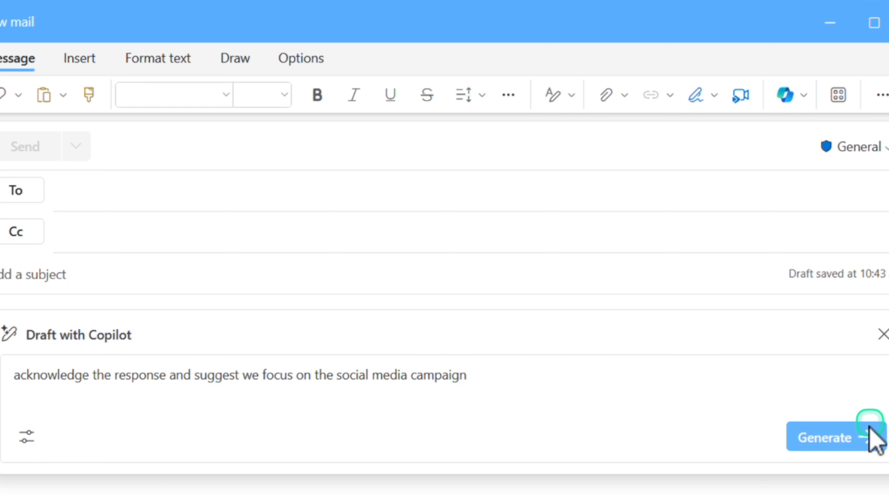
left_click(853, 438)
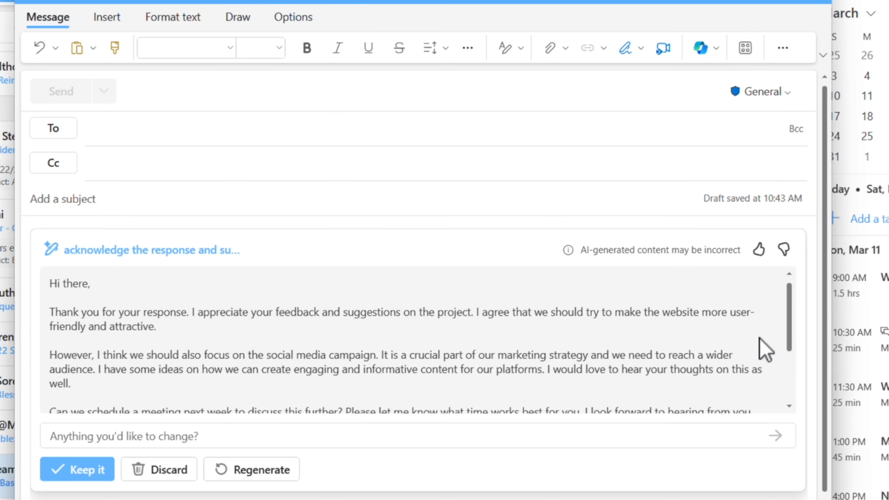
Review the generated social media campaign reply and keep it as the email body
left_click_drag(534, 311, 557, 390)
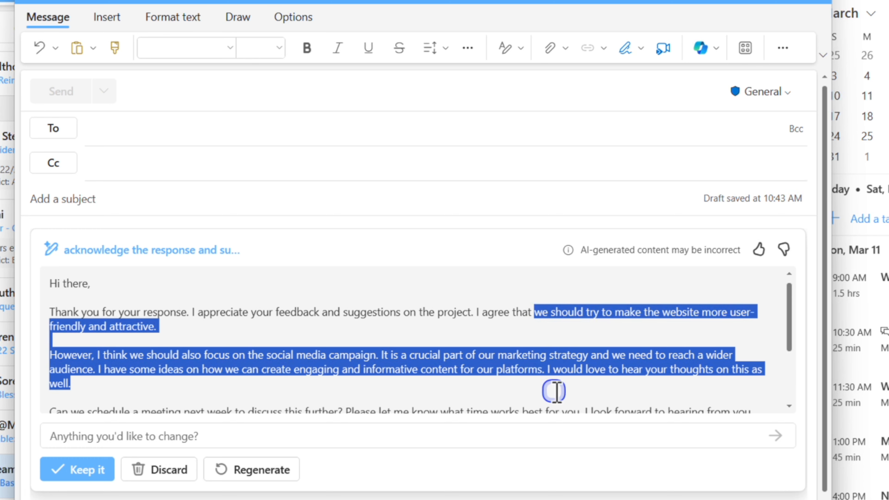
scroll(437, 313, "down", 3)
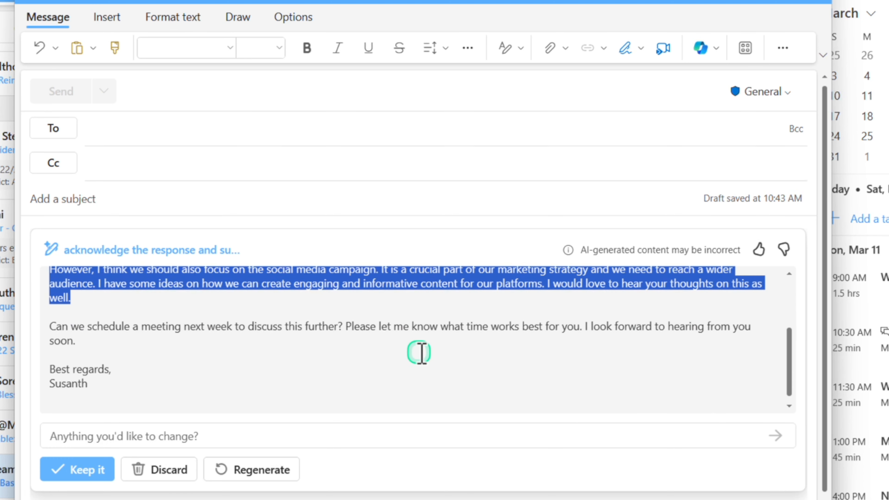
left_click(98, 472)
left_click_drag(156, 371, 190, 413)
left_click(35, 234)
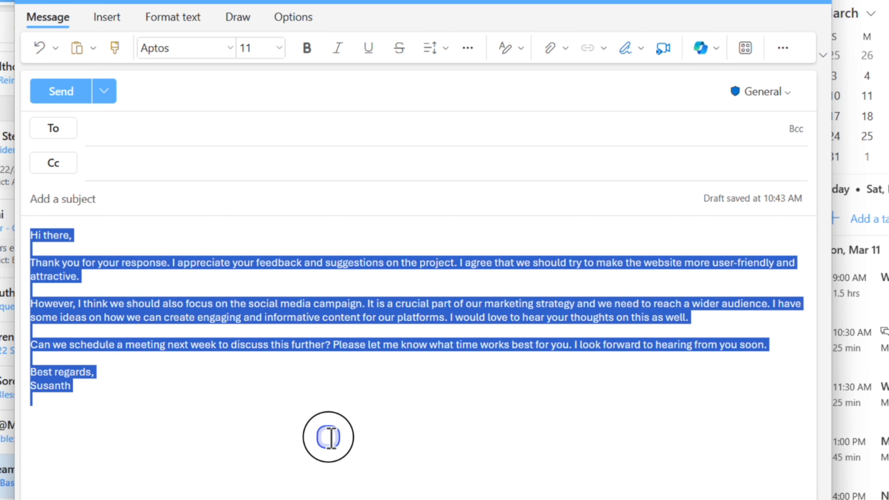
left_click(328, 437)
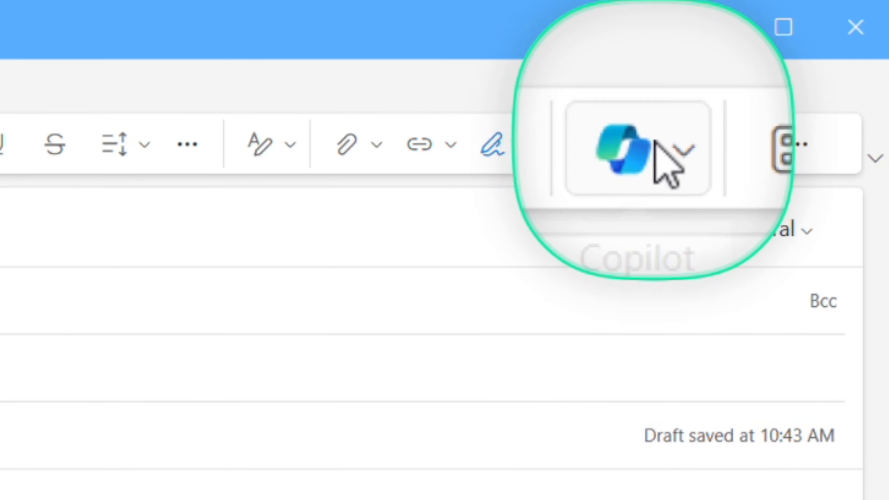
Run Coaching by Copilot on the drafted reply and review its tone, reader sentiment and clarity feedback against the email text
left_click(646, 154)
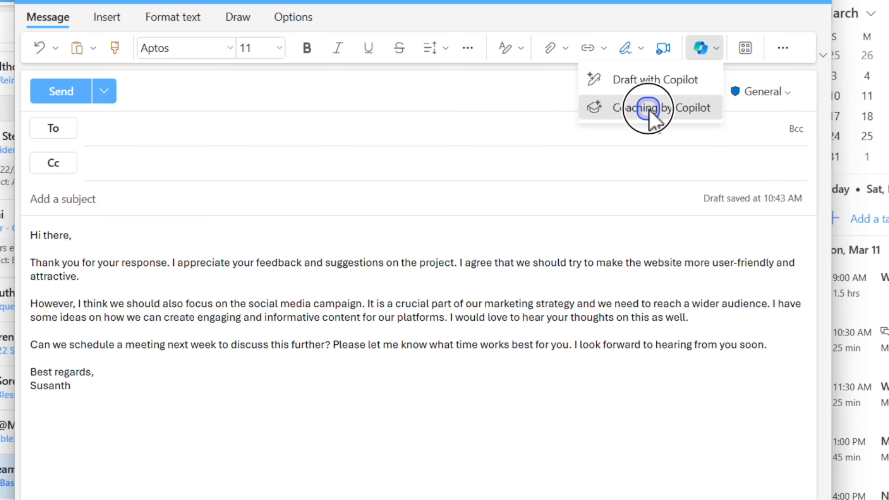
left_click(539, 267)
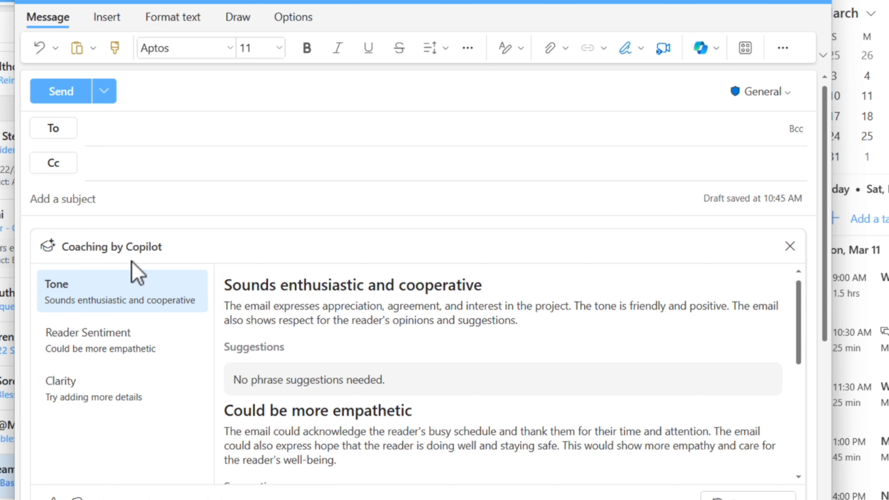
scroll(137, 277, "down", 5)
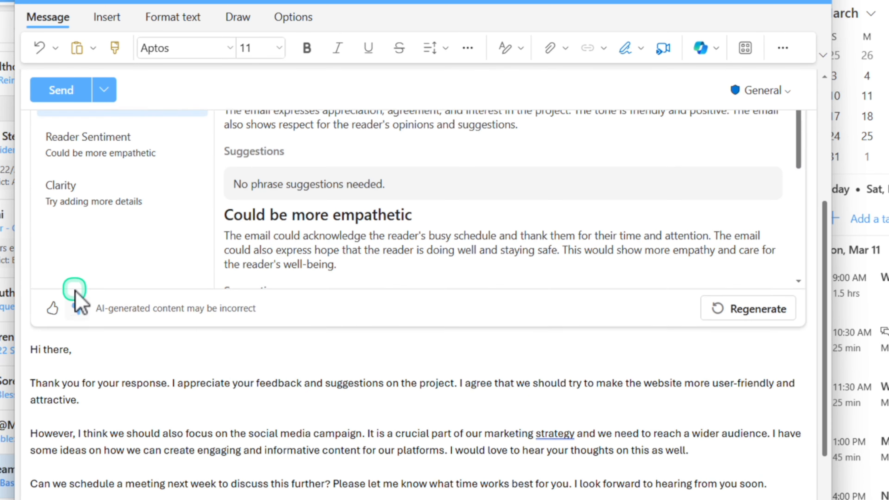
scroll(73, 298, "down", 3)
scroll(72, 280, "up", 1)
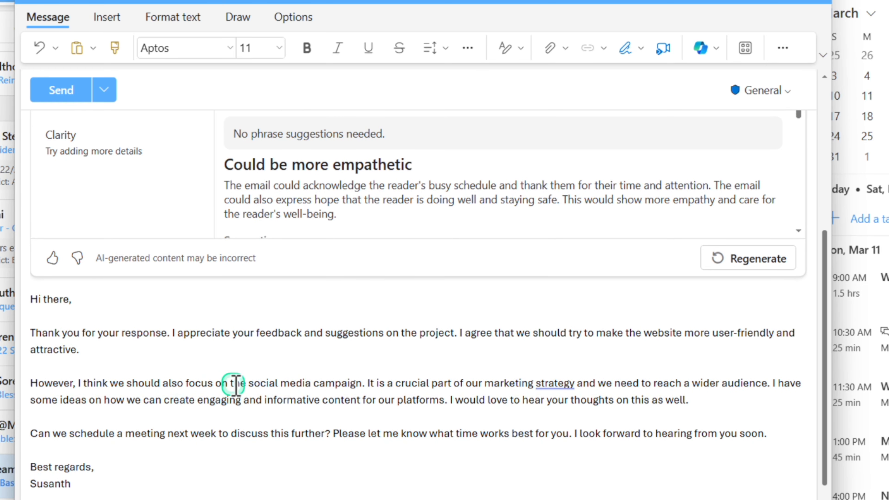
Examine the coaching feedback on tone and empathy, including the alternative wordings offered for the meeting request sentence
scroll(349, 399, "up", 5)
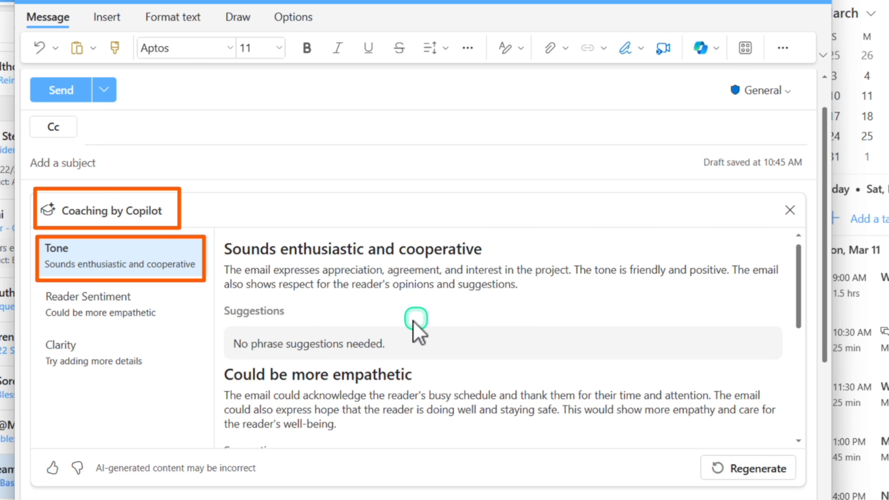
scroll(373, 353, "down", 1)
scroll(371, 361, "down", 2)
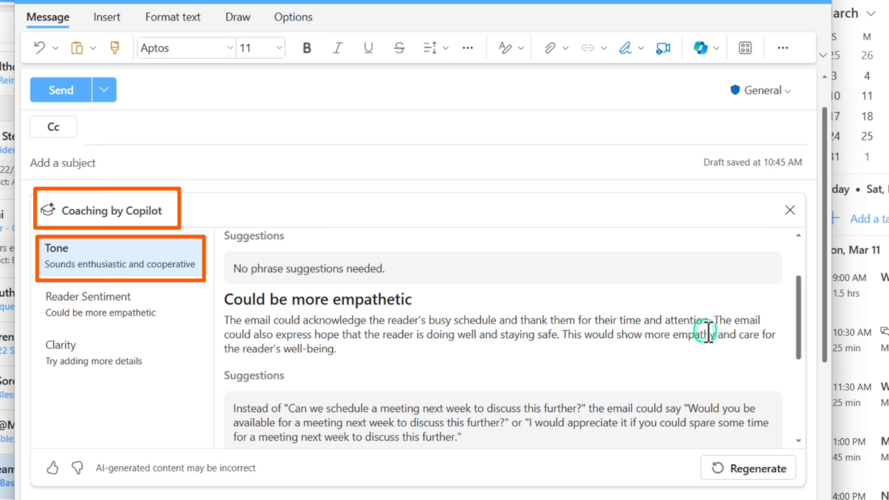
left_click_drag(711, 320, 269, 320)
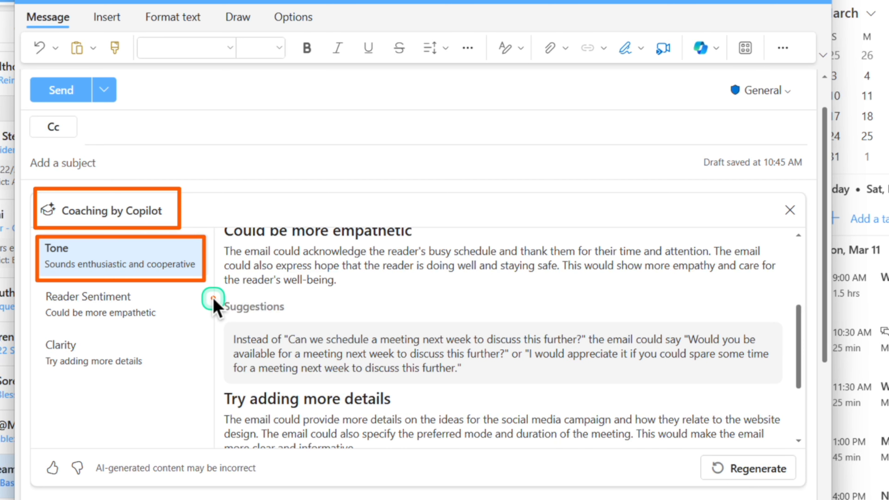
mouse_move(213, 297)
left_mouse_down()
mouse_move(347, 375)
mouse_move(620, 396)
mouse_move(755, 373)
mouse_move(799, 382)
left_mouse_up()
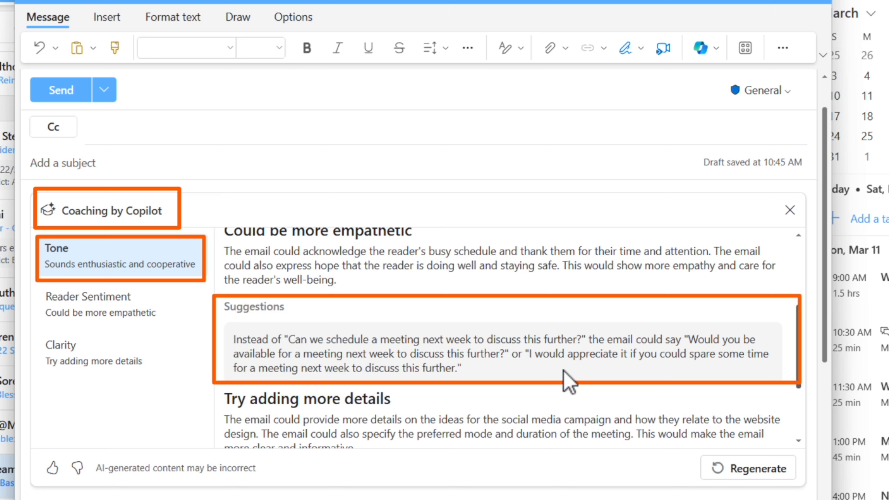
left_click_drag(564, 371, 267, 353)
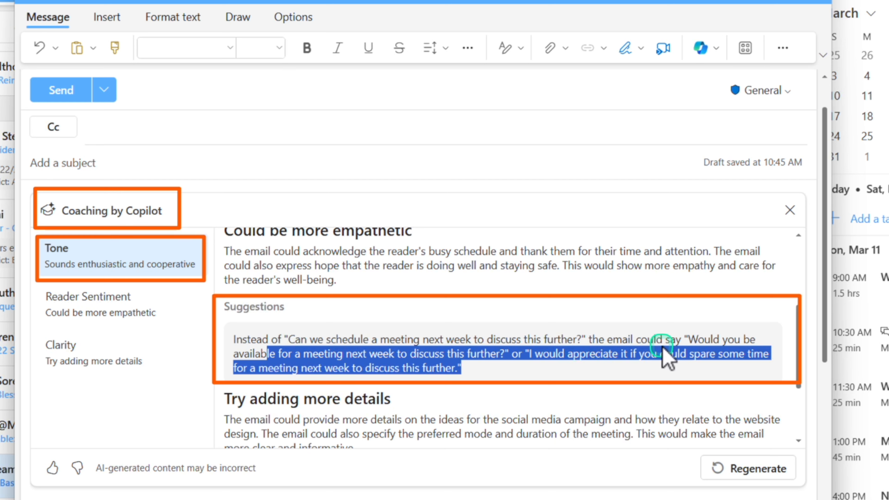
left_click_drag(682, 338, 695, 367)
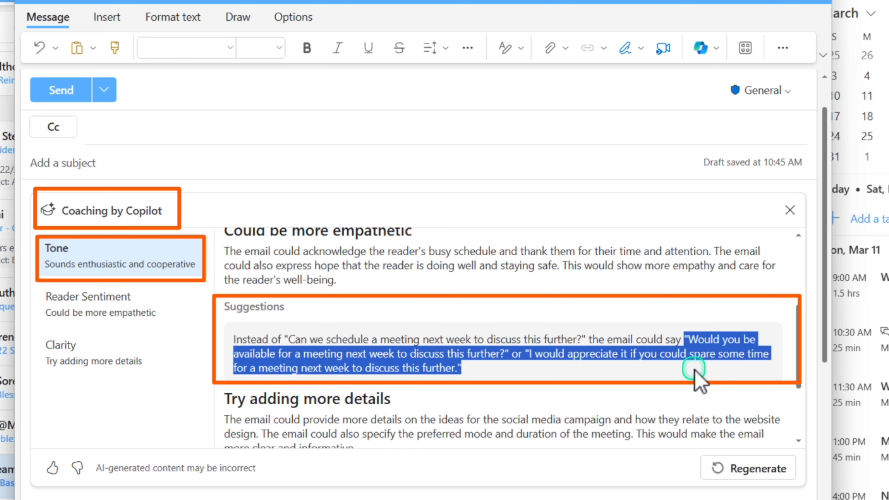
Examine the coaching feedback on adding more details, including the replacement offered for the sentence about engaging and informative content
triple_click(226, 297)
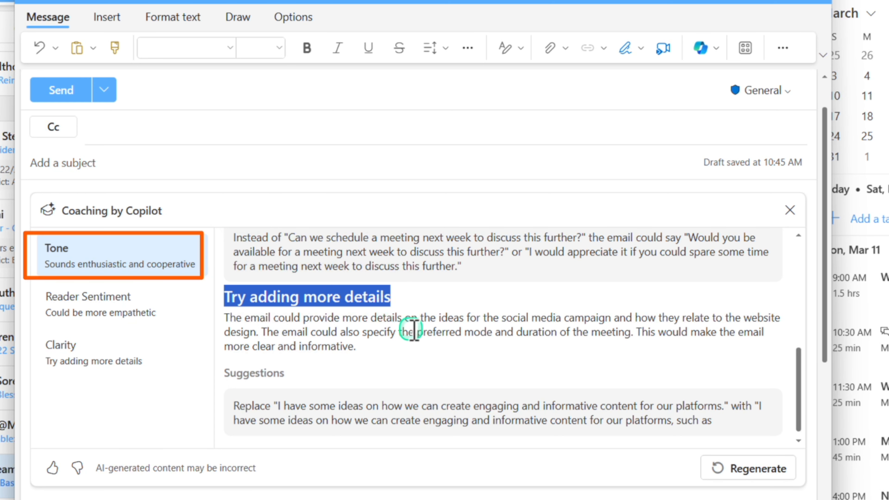
left_click_drag(503, 317, 632, 324)
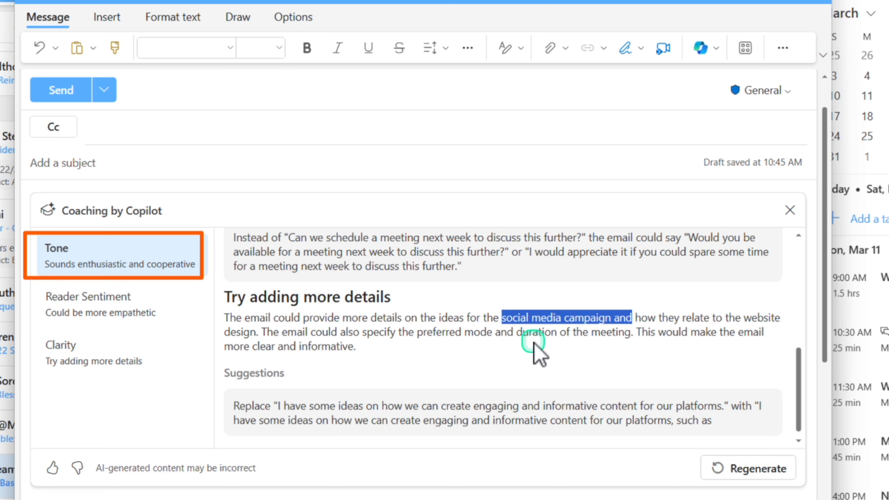
left_click_drag(354, 348, 328, 333)
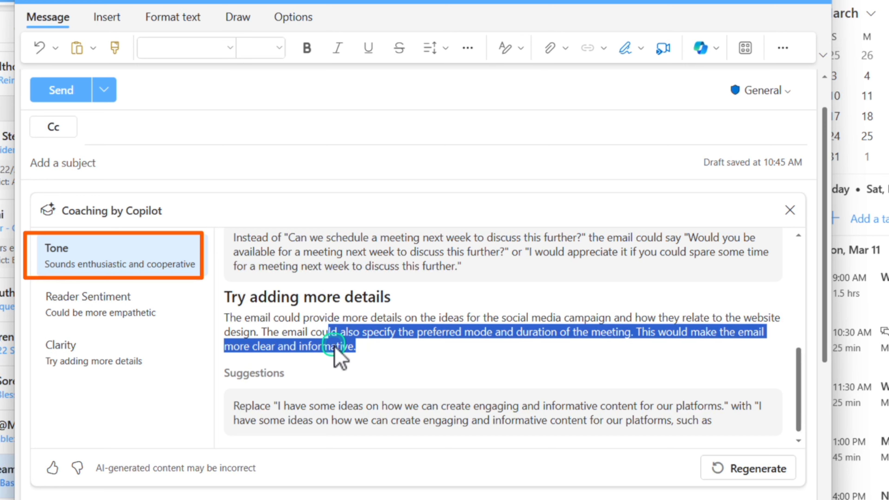
scroll(346, 355, "down", 2)
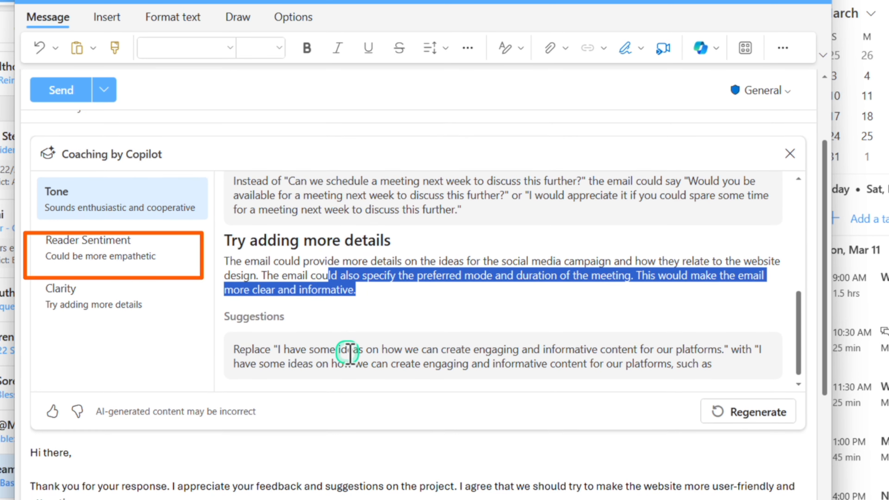
left_click_drag(274, 342, 713, 361)
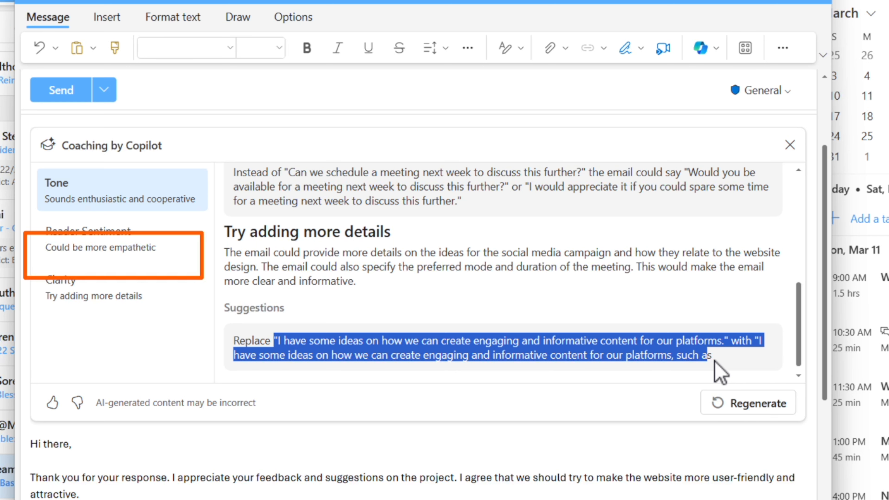
Go through the Tone, Reader Sentiment and Clarity categories of Coaching by Copilot
left_click(123, 270)
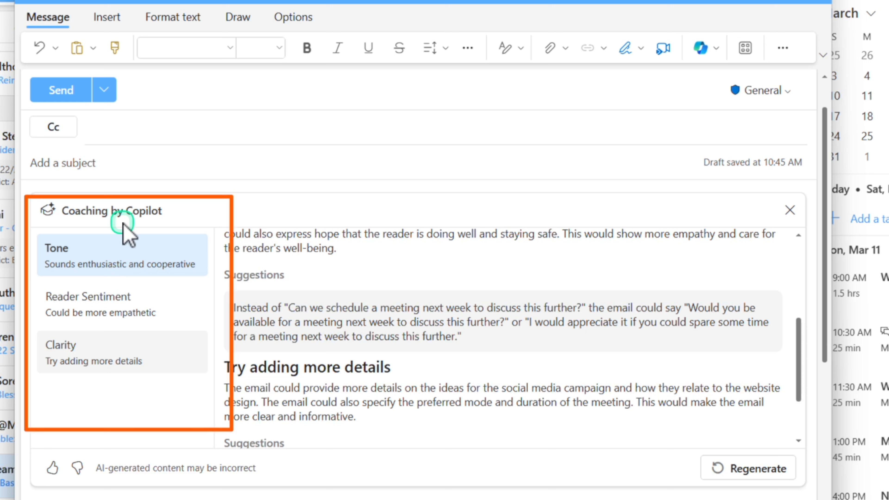
left_click(121, 308)
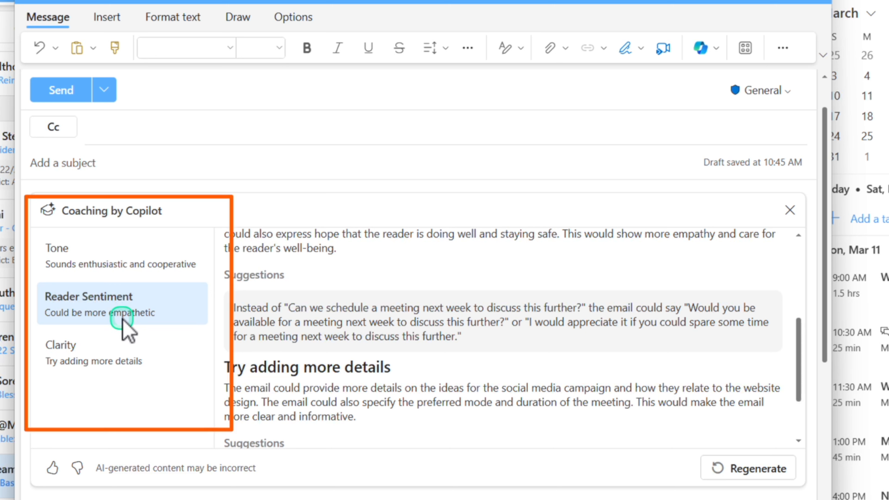
left_click(120, 357)
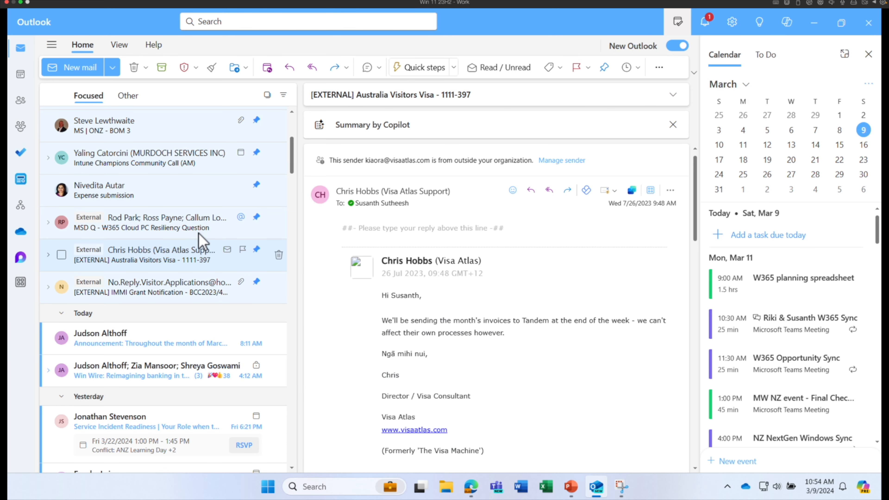
Read the Australia Visitors Visa email and its Copilot summary, and close the separate message window
left_click(373, 123)
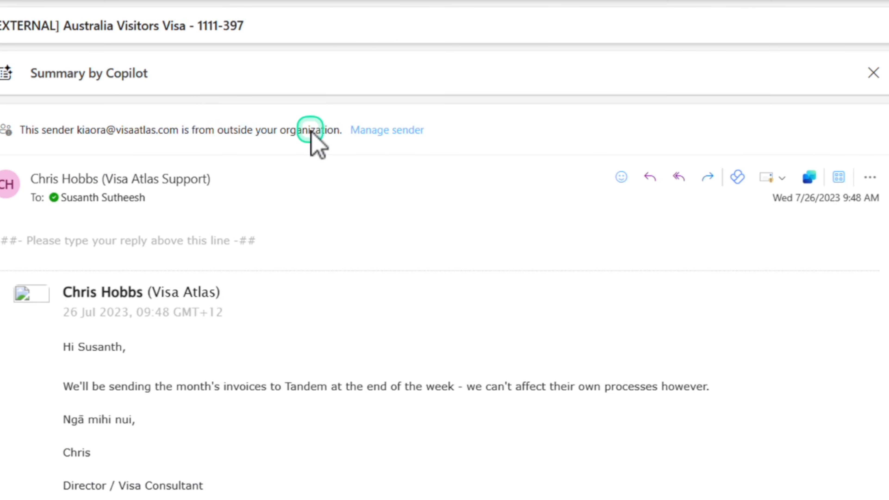
left_click(334, 365)
scroll(336, 373, "down", 8)
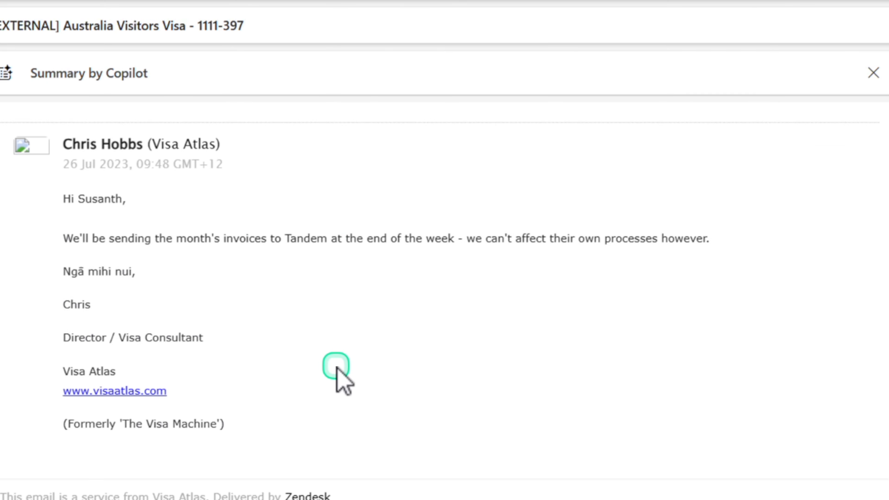
scroll(337, 367, "up", 8)
left_click(72, 71)
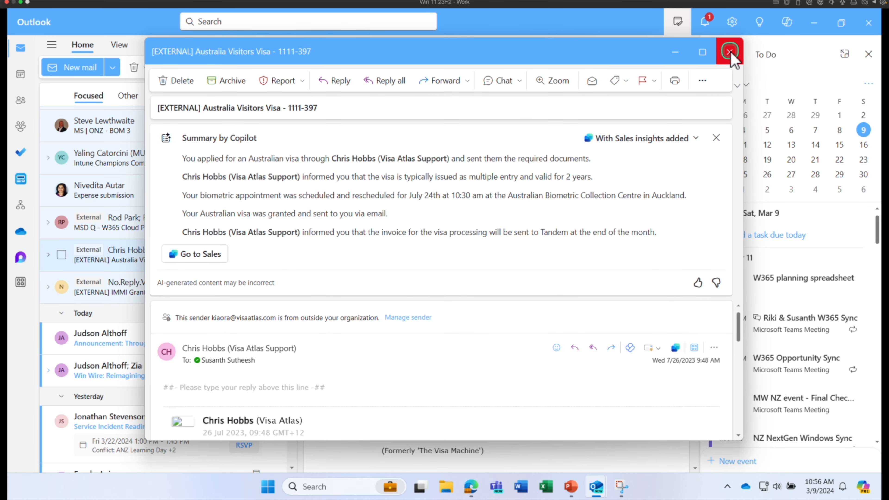
left_click(730, 52)
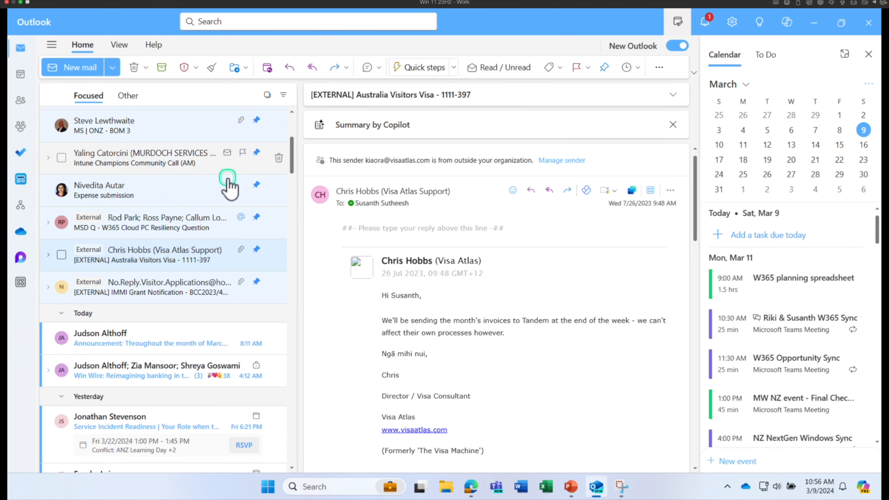
Expand the Australia Visitors Visa conversation in the inbox and look through its individual messages alongside the Copilot summary
left_click(49, 254)
scroll(129, 366, "down", 5)
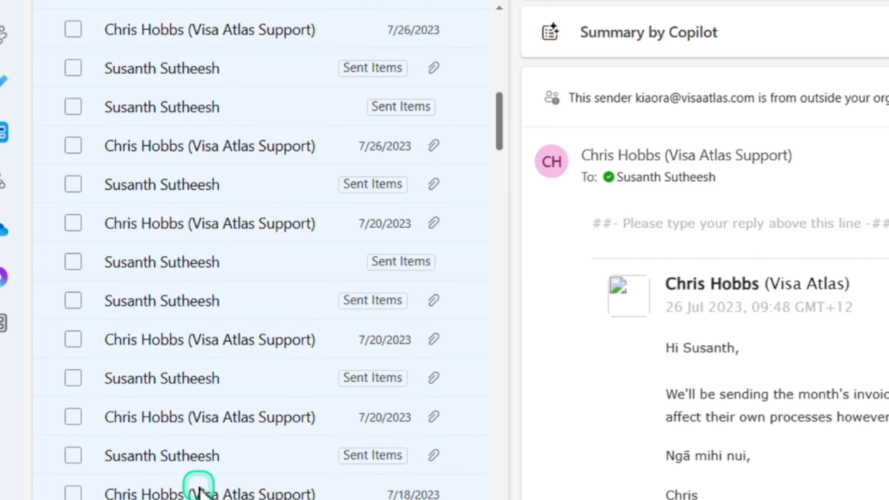
scroll(203, 480, "up", 2)
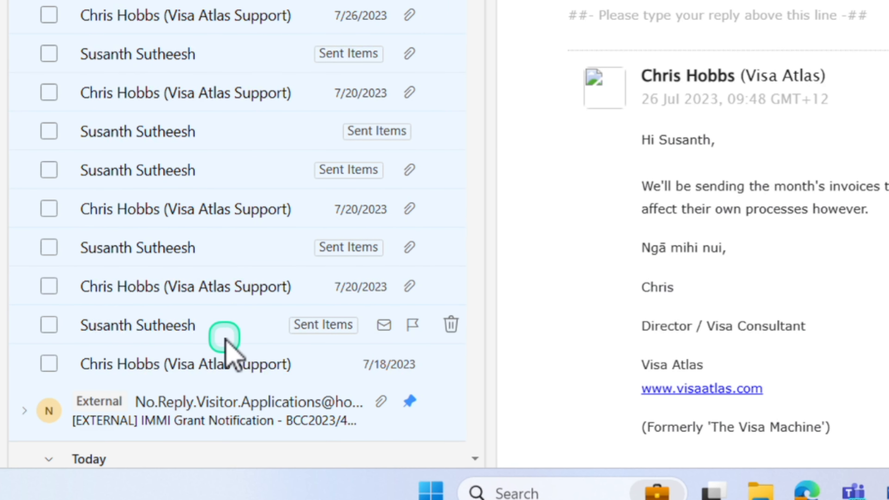
scroll(225, 341, "up", 5)
scroll(225, 341, "down", 1)
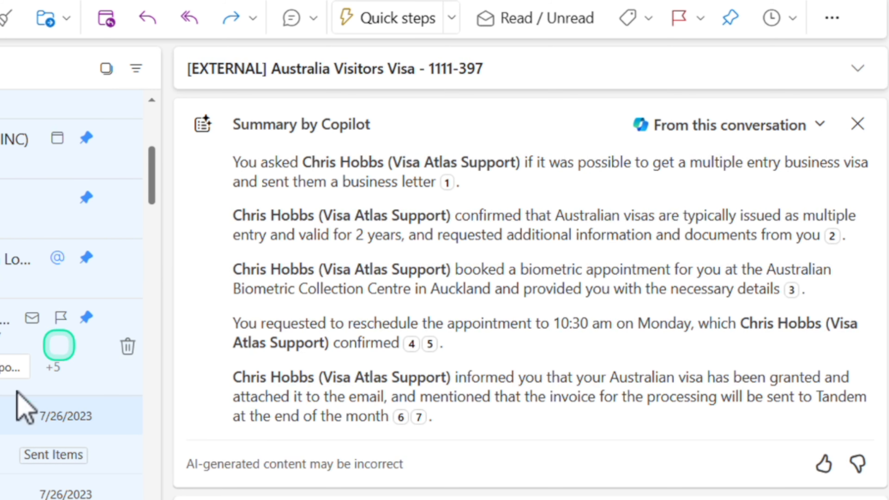
scroll(14, 426, "down", 1)
scroll(72, 294, "down", 2)
scroll(72, 294, "up", 3)
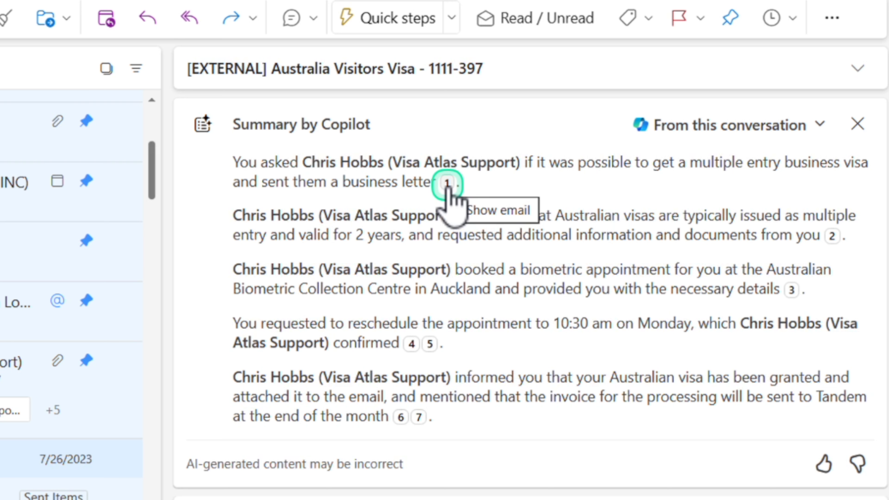
Check the source email behind citation 1 in the Copilot summary and expand the summary again
left_click(446, 182)
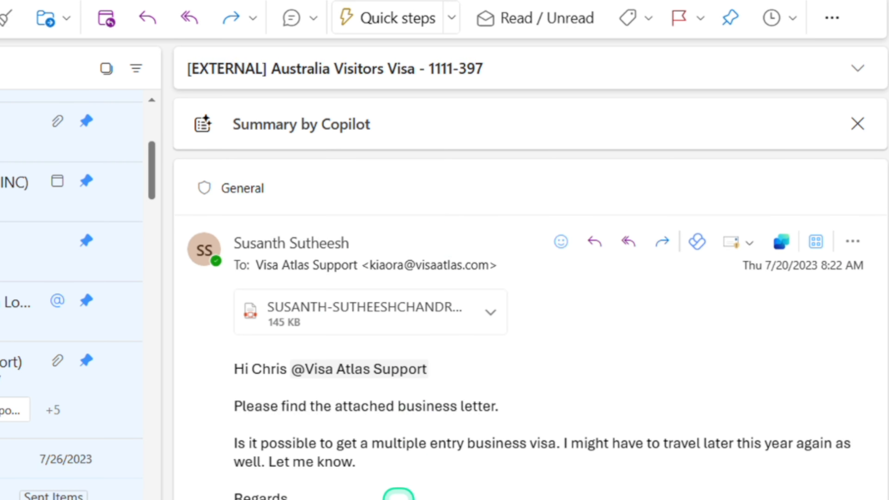
scroll(390, 350, "up", 15)
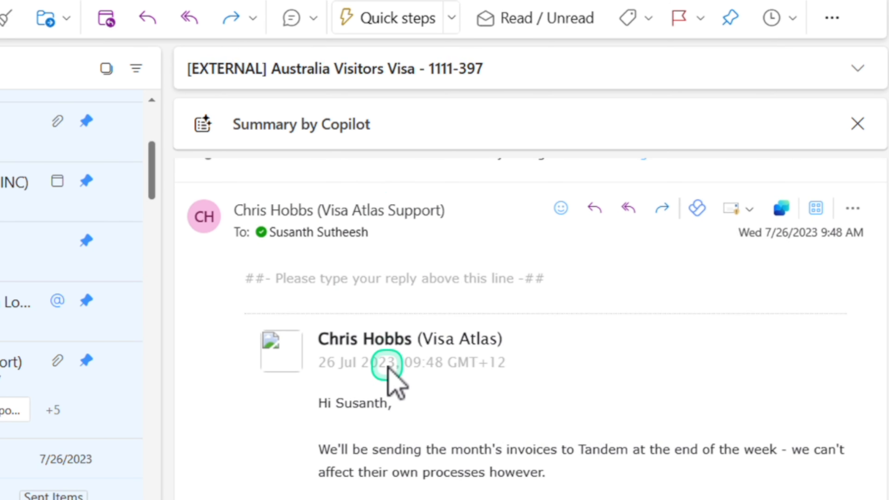
left_click(377, 128)
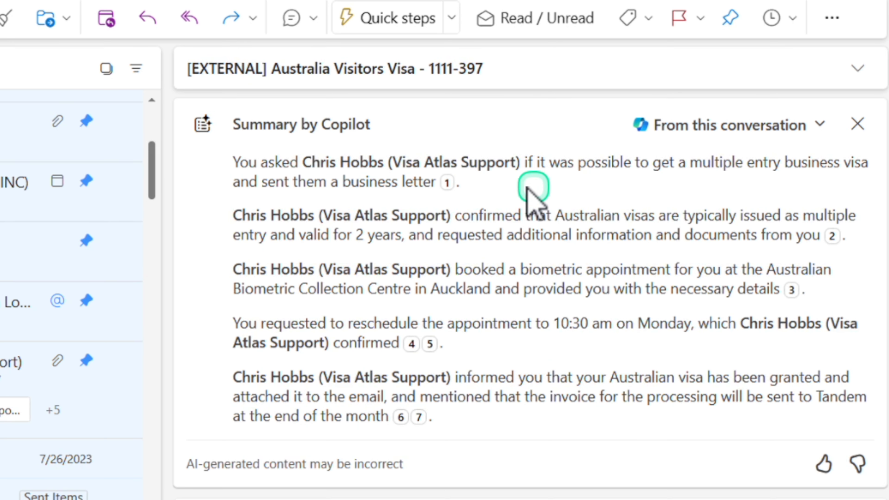